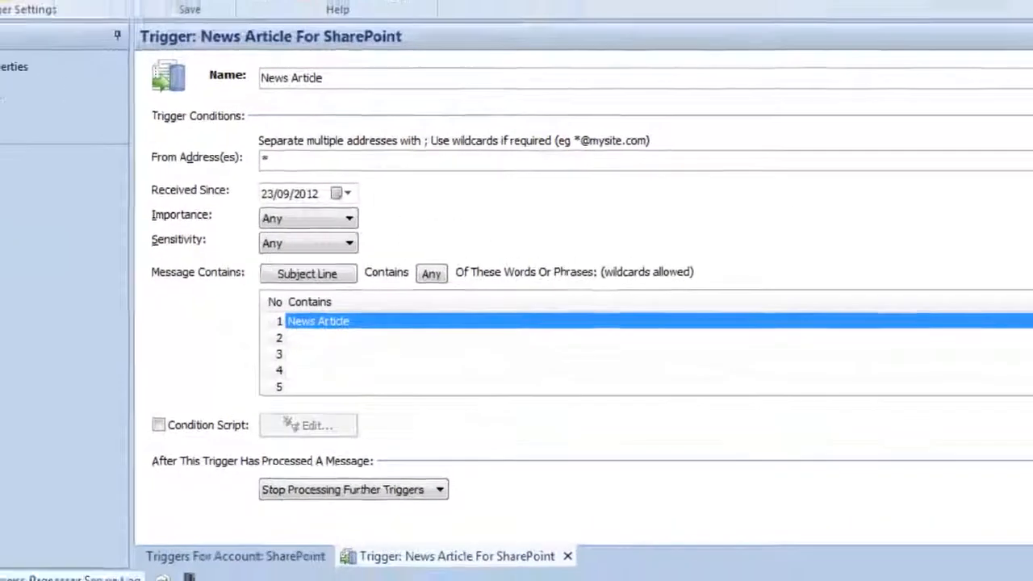
Open the News Article trigger's extracted fields and review the Title field's find settings against the sample message.
click(65, 58)
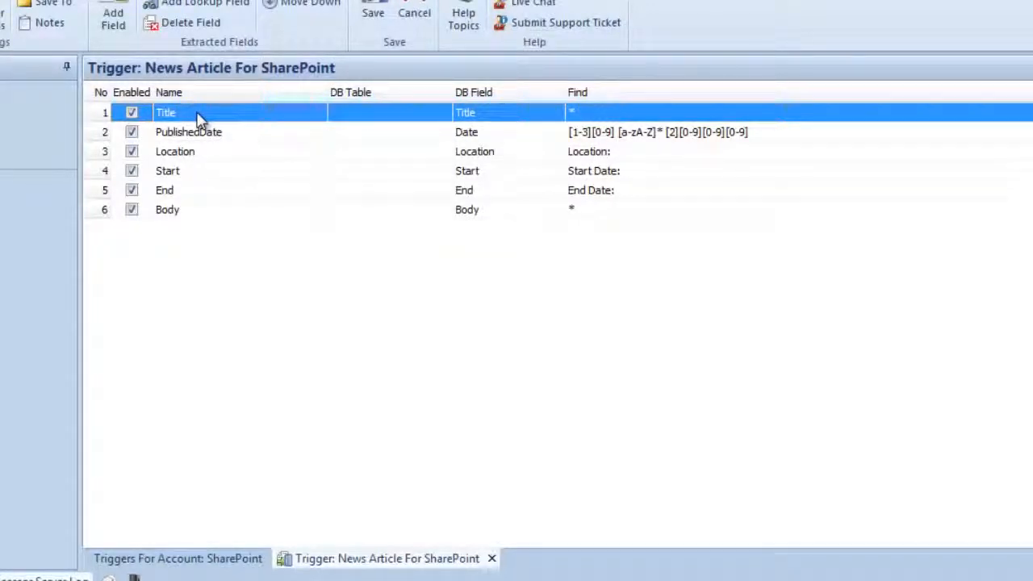
double_click(201, 117)
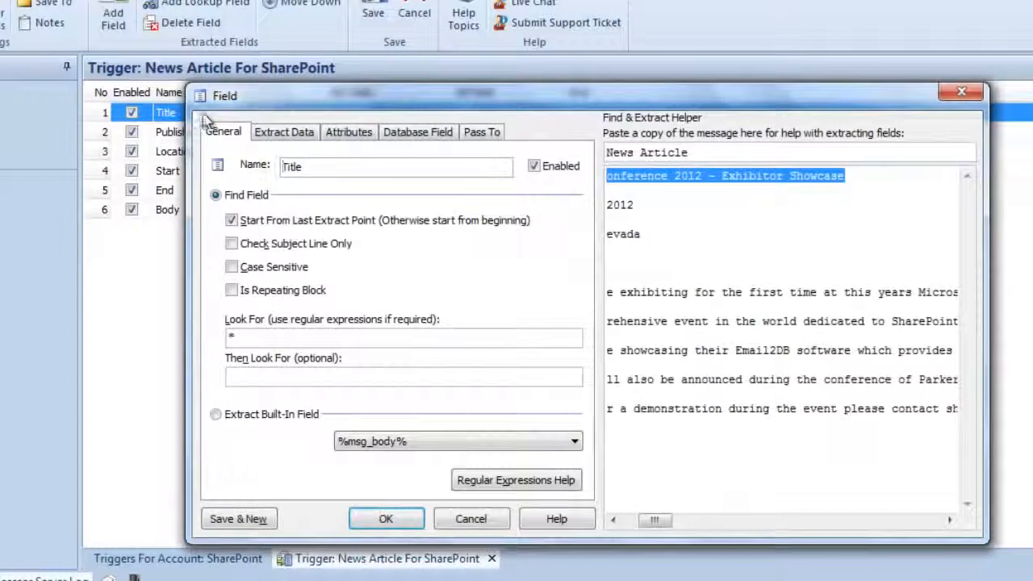
drag(655, 520, 639, 520)
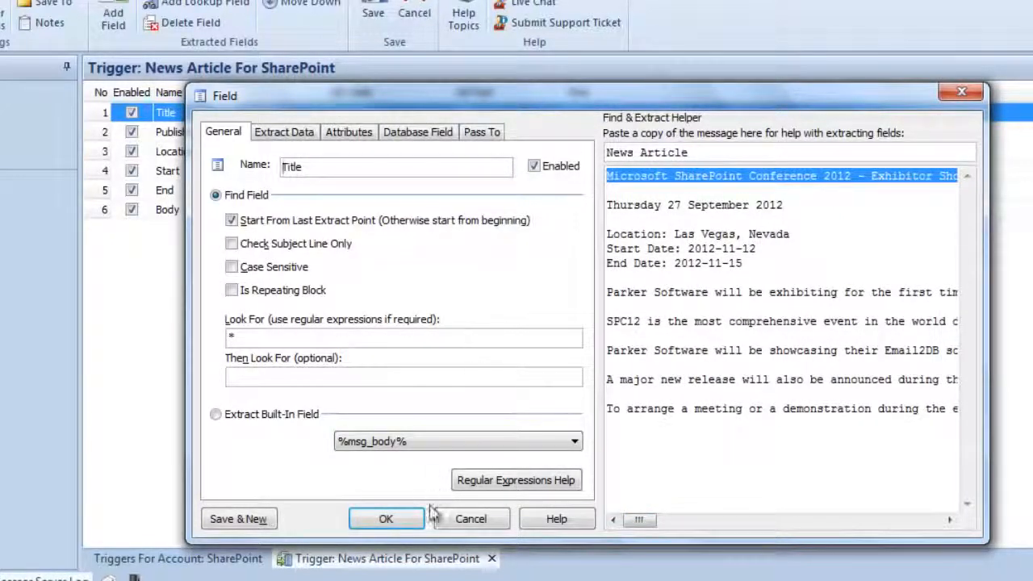
click(388, 519)
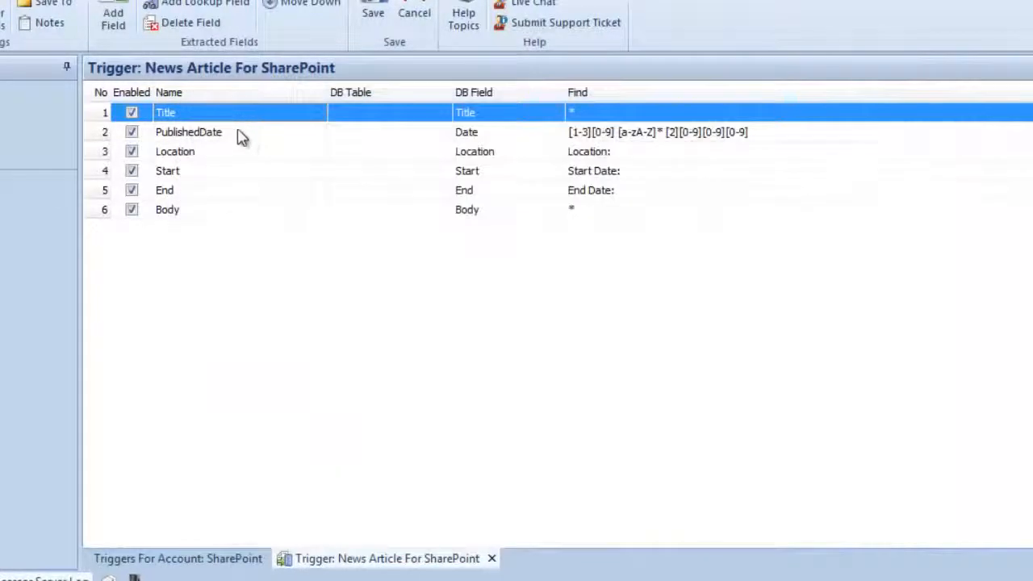
Review the PublishedDate field's find mask, its data extraction settings and its extract script.
click(239, 136)
double_click(240, 135)
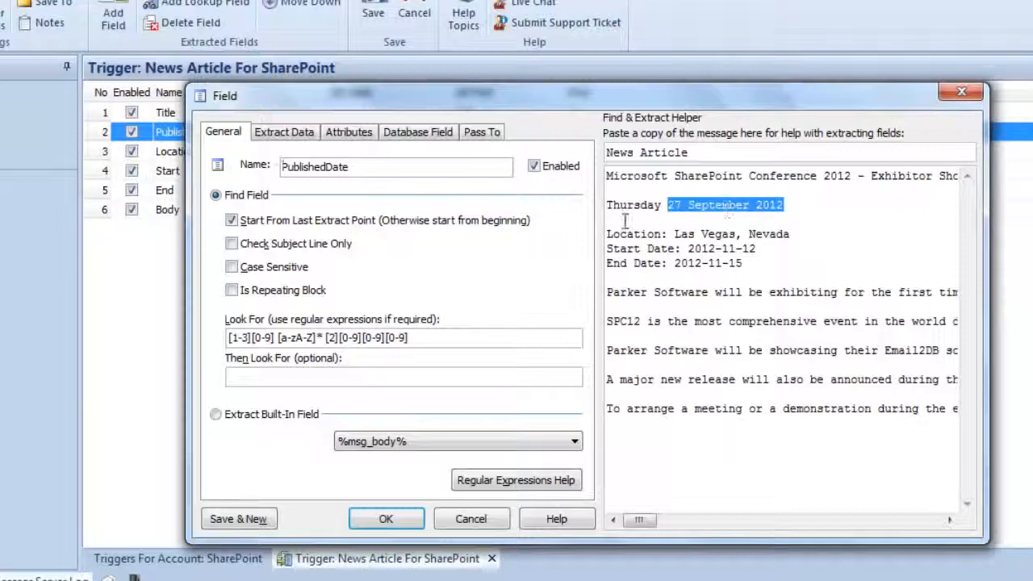
click(284, 133)
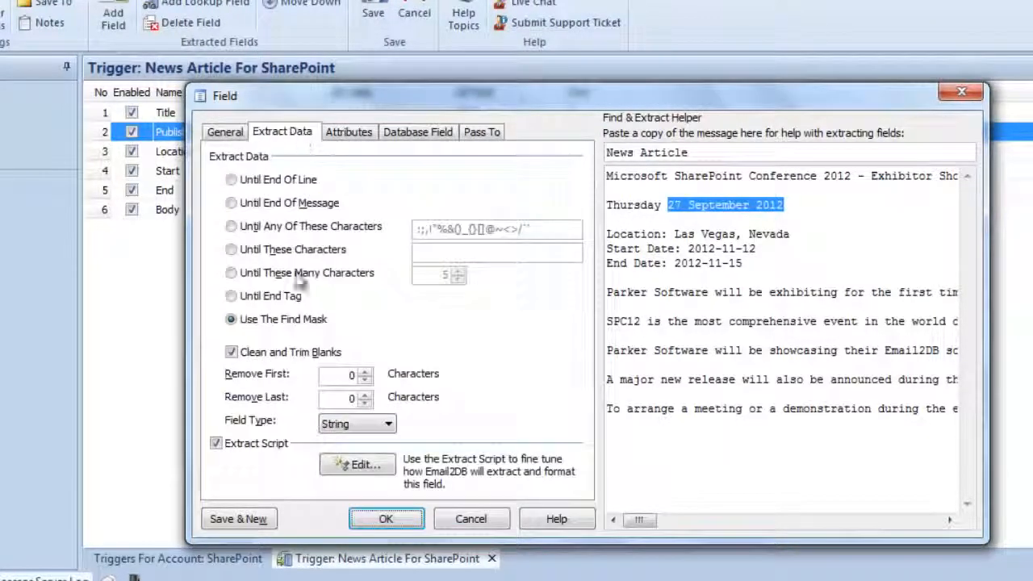
click(355, 466)
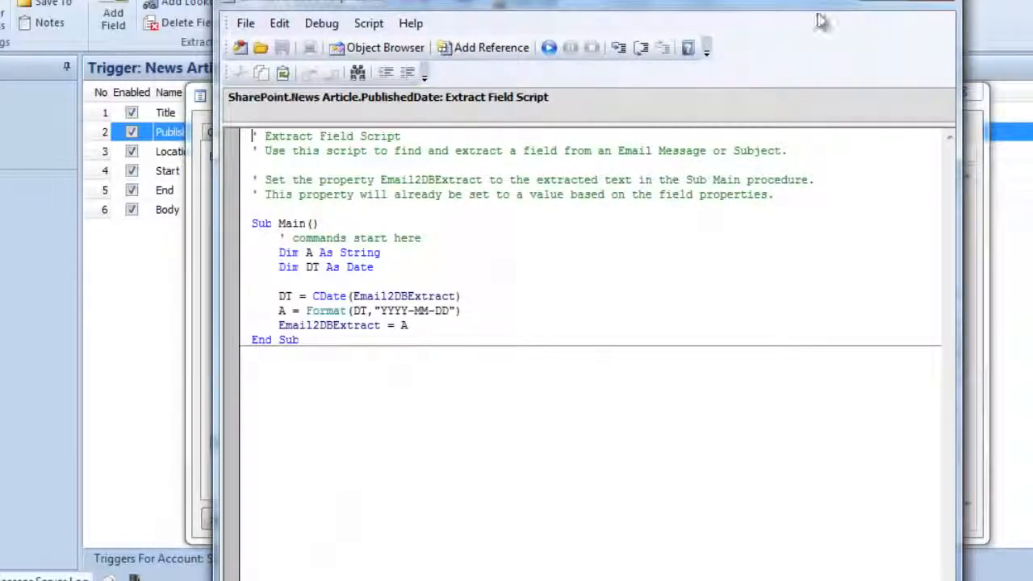
click(930, 3)
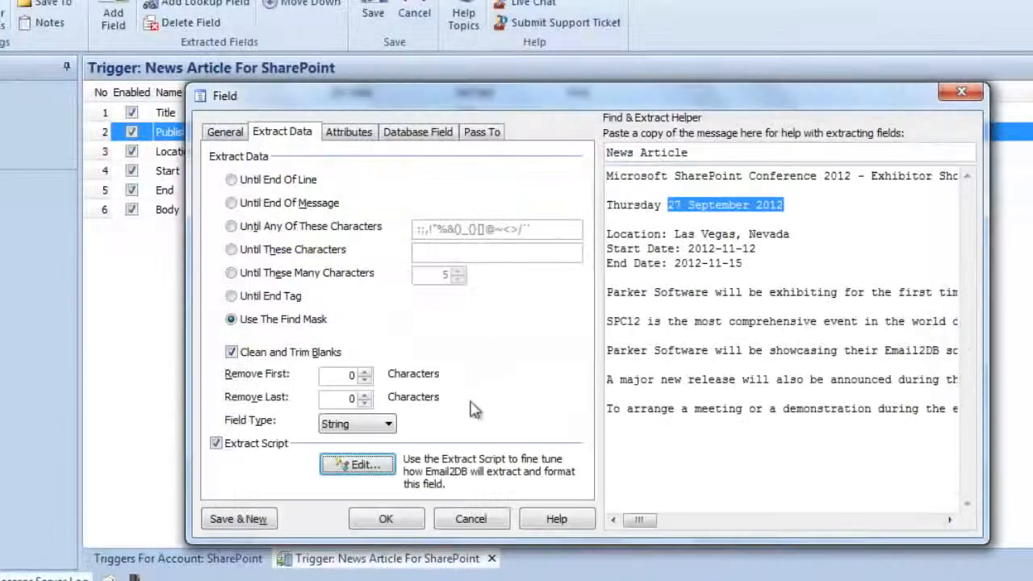
click(385, 520)
Review the find settings of the Location, Start and End fields against the sample message.
click(216, 153)
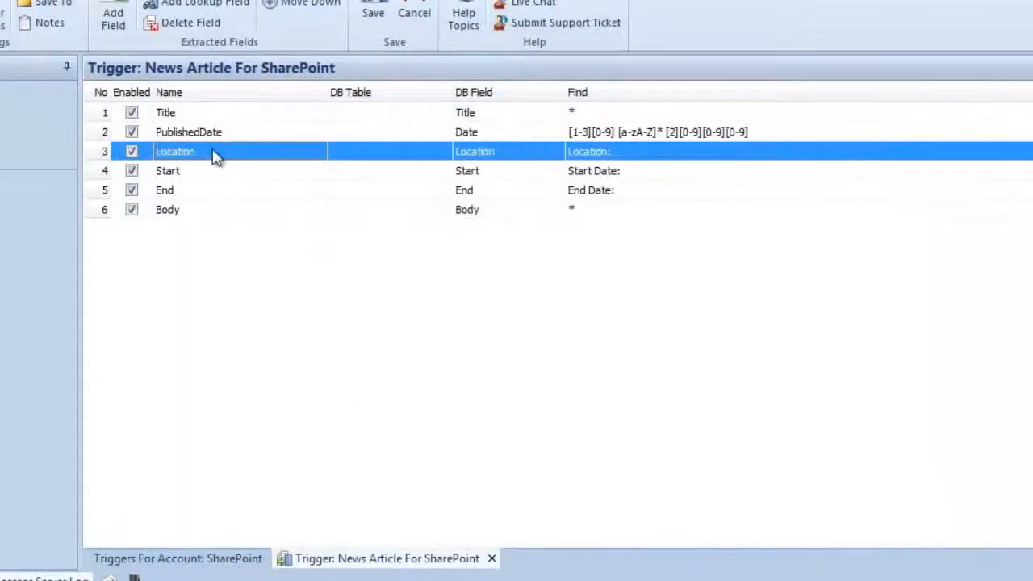
double_click(228, 157)
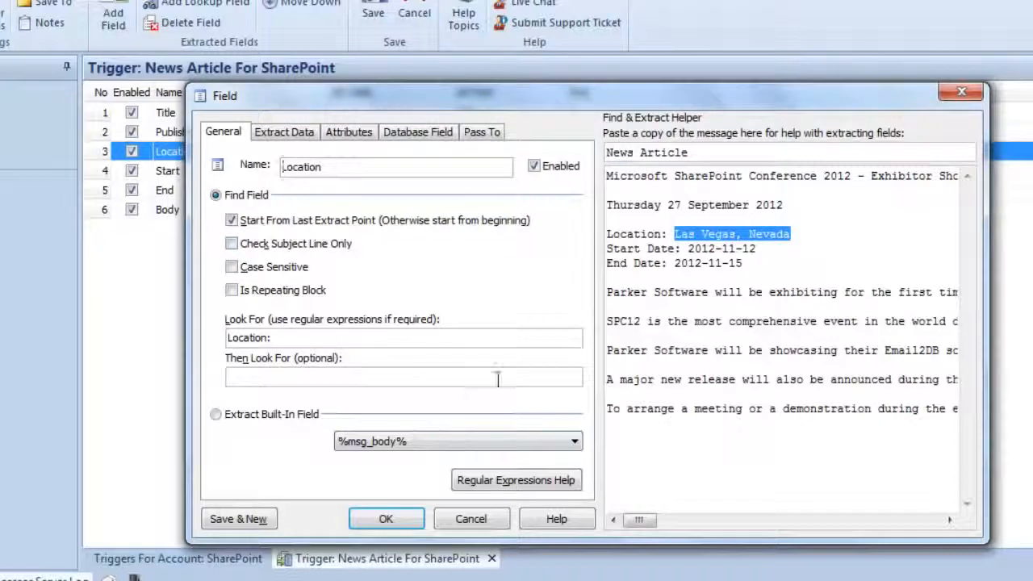
click(385, 519)
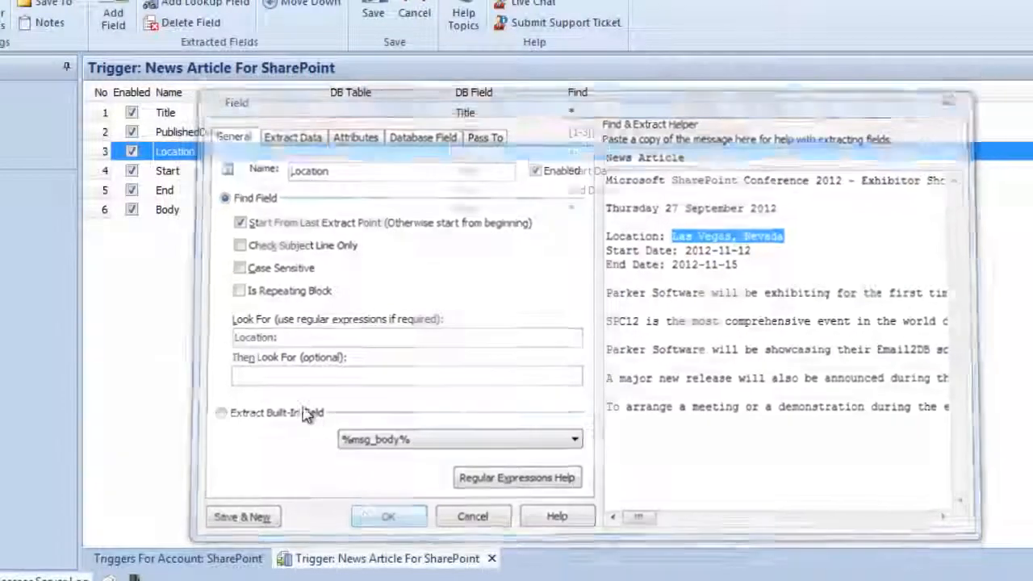
double_click(258, 173)
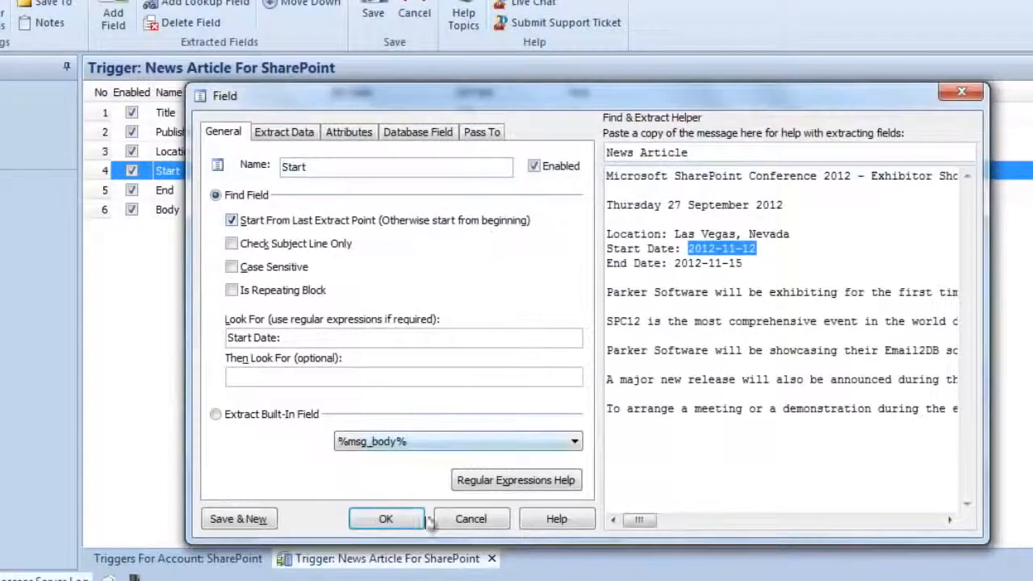
click(410, 523)
double_click(239, 193)
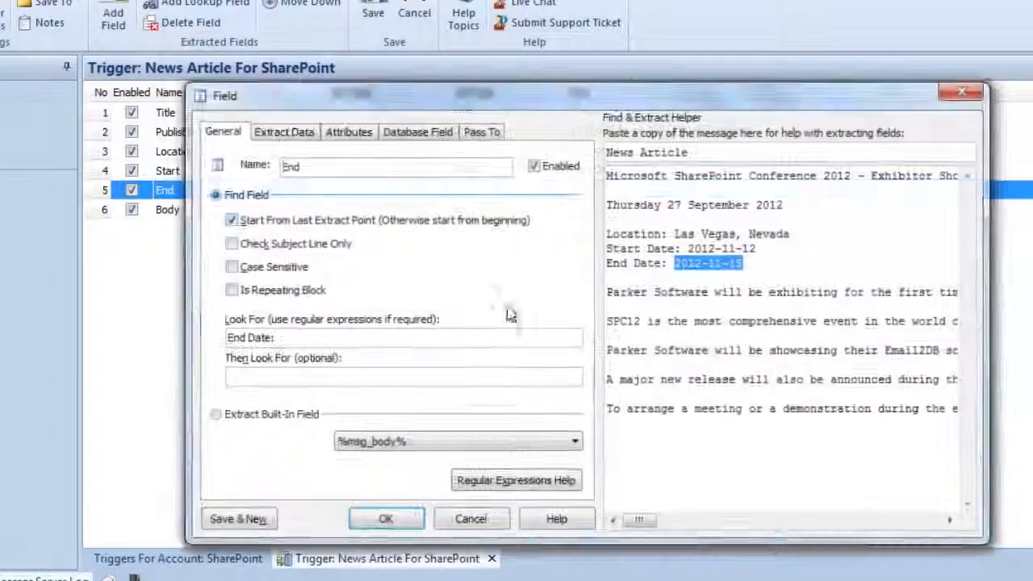
click(394, 519)
Review the Body field's find settings and the text it matches in the sample message.
double_click(246, 211)
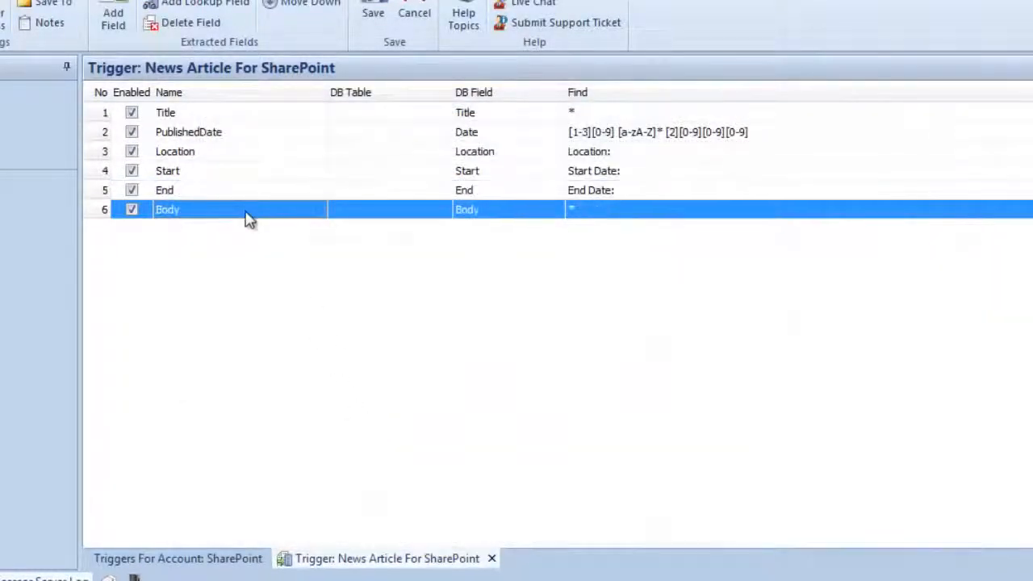
drag(674, 521, 628, 529)
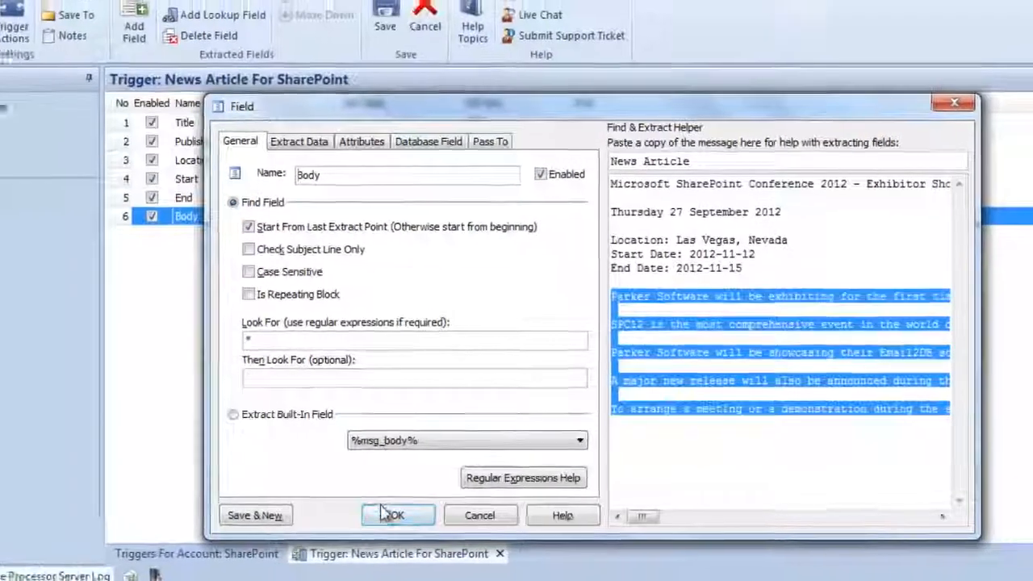
click(386, 519)
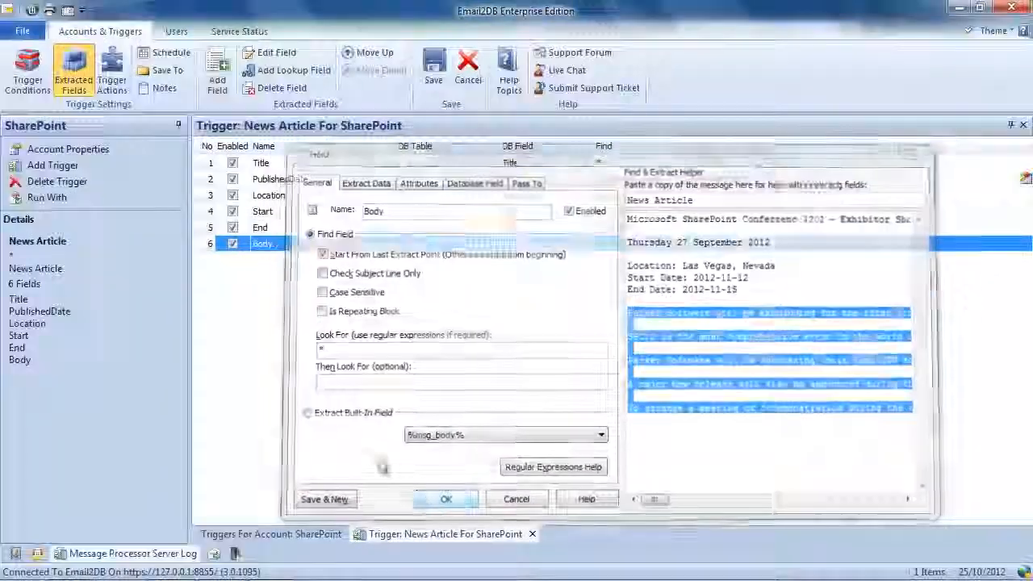
Show the trigger's actions and review the Get Item From SharePoint List action's query and return fields for the UserInfo list.
click(122, 68)
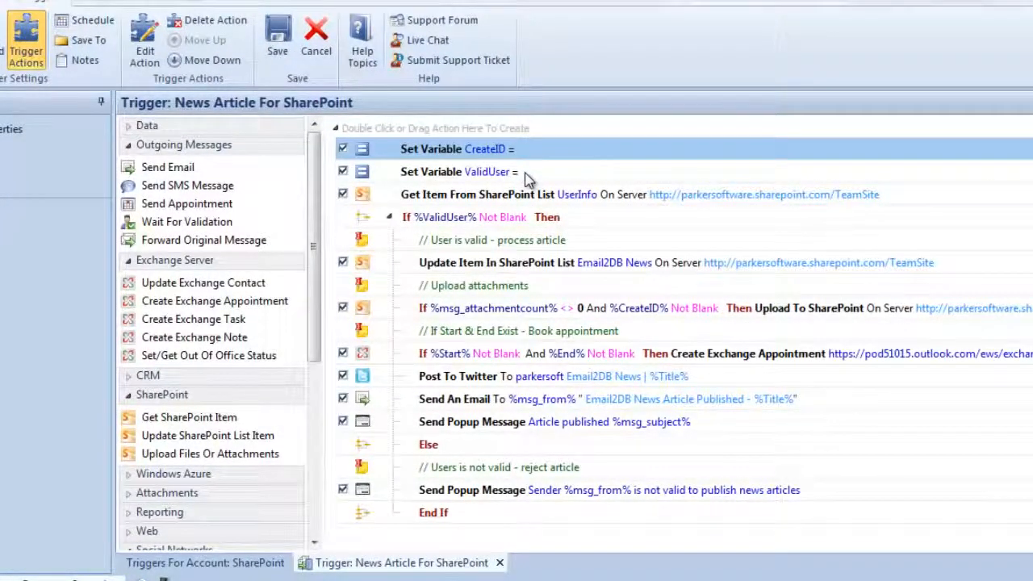
click(512, 198)
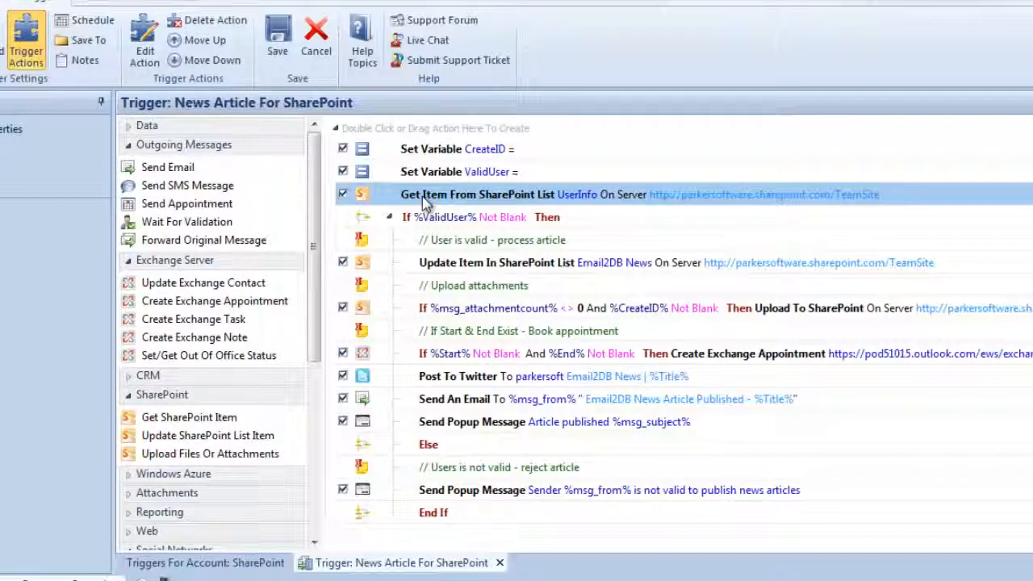
double_click(423, 198)
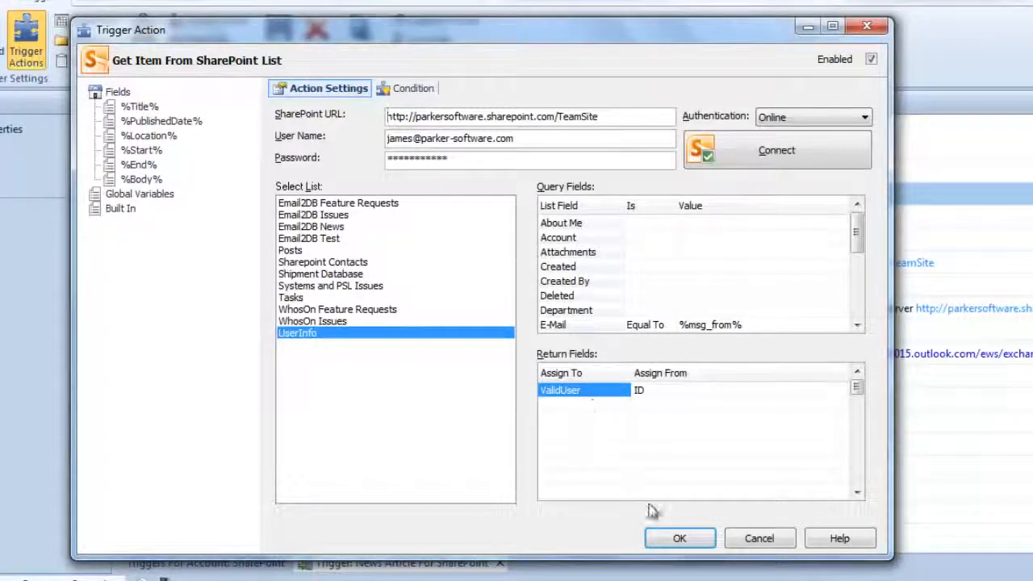
click(678, 539)
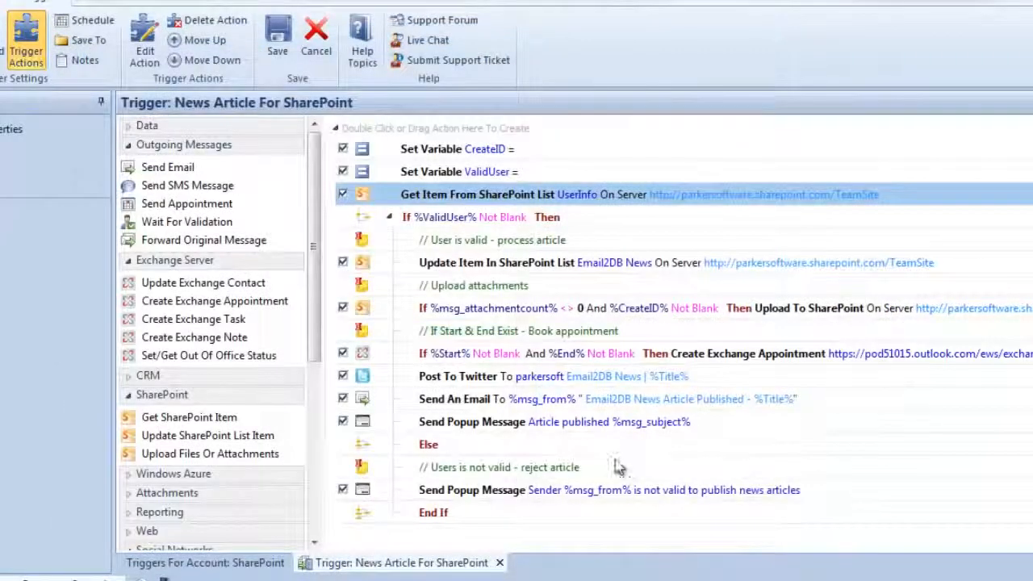
Examine the ValidUser condition and the field mappings of the Update Item In SharePoint List action for Email2DB News.
click(494, 218)
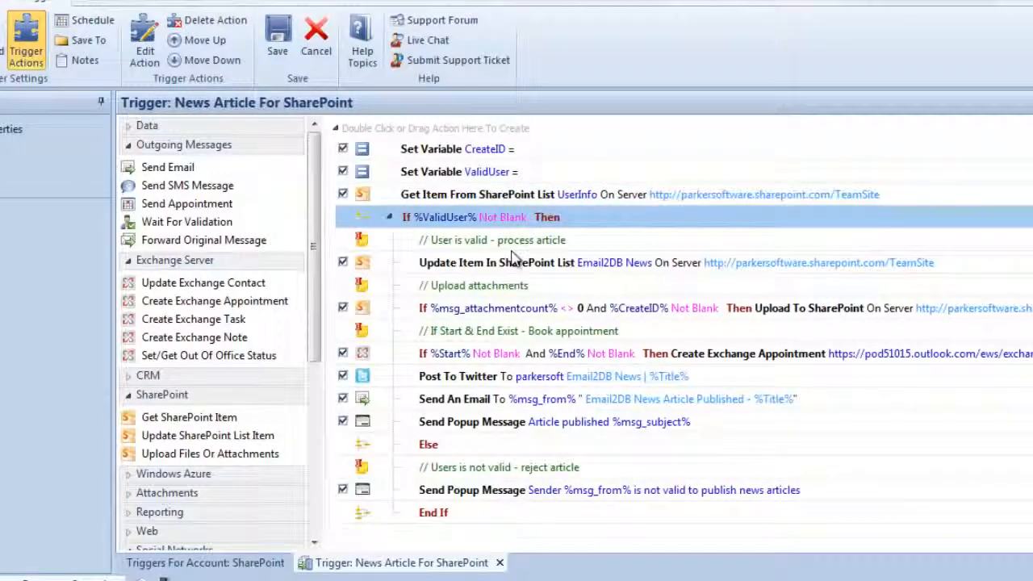
click(506, 267)
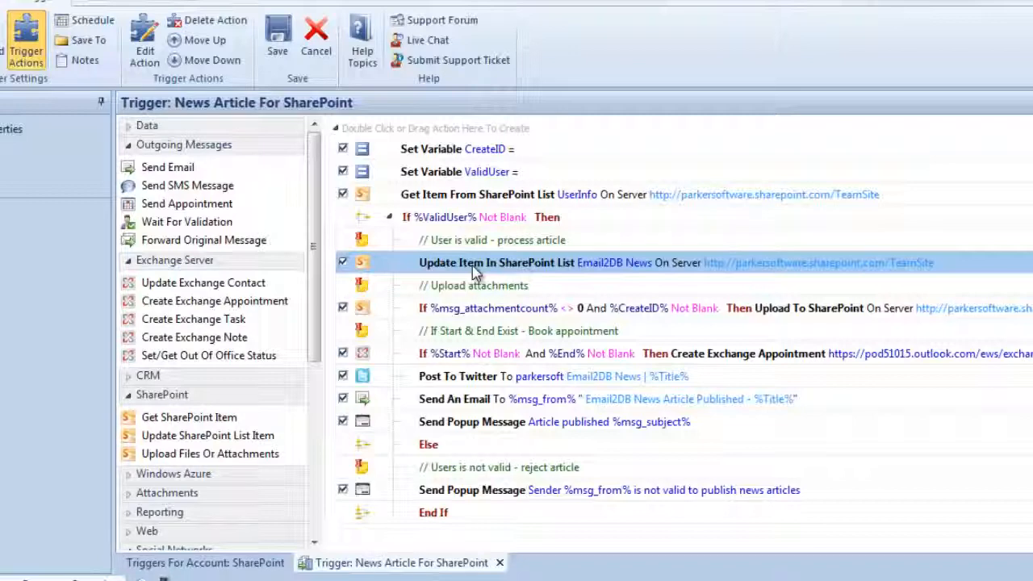
double_click(473, 267)
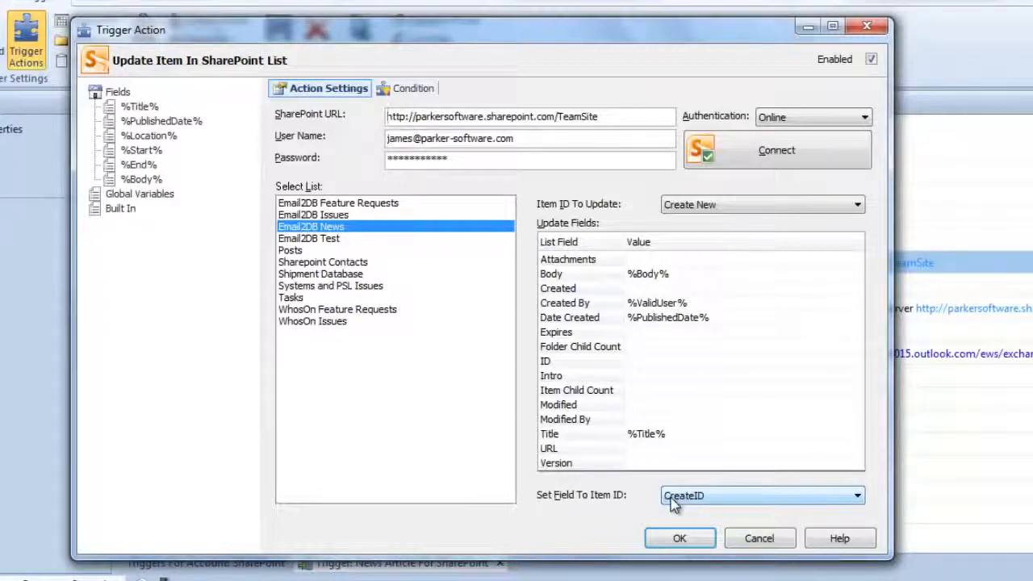
click(688, 548)
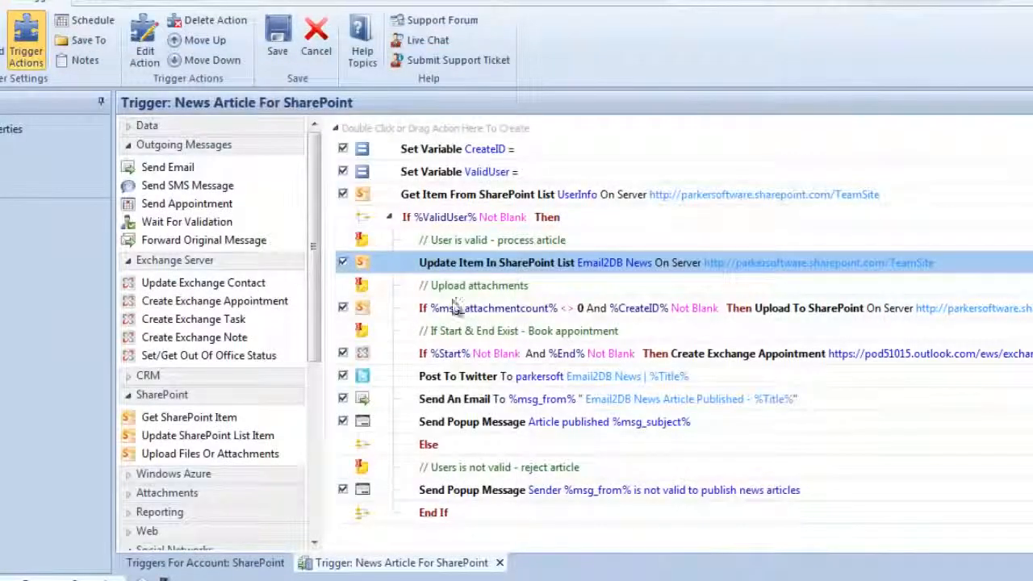
Review the Upload To SharePoint action's execution condition and its attachment upload settings.
click(457, 308)
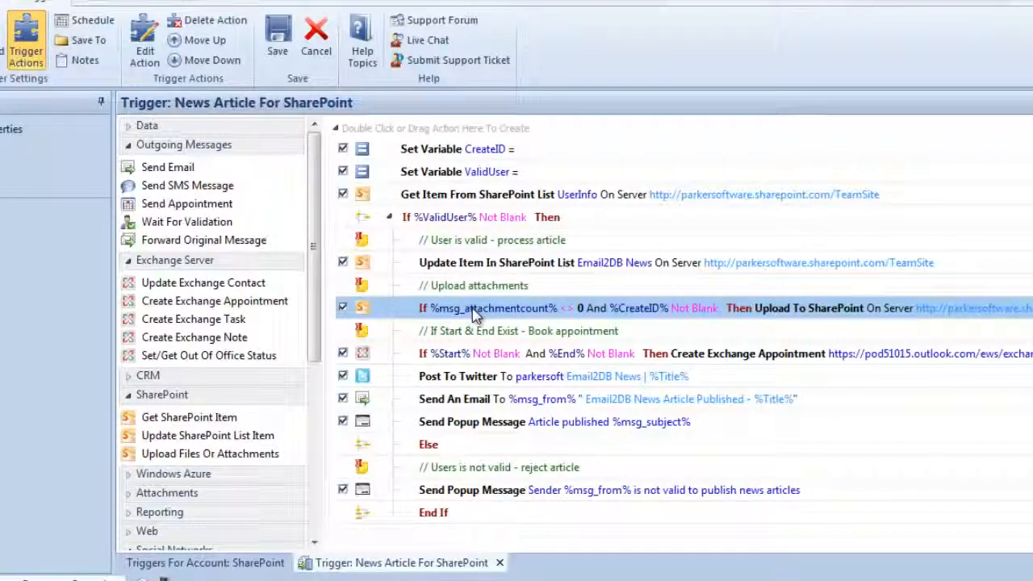
double_click(474, 309)
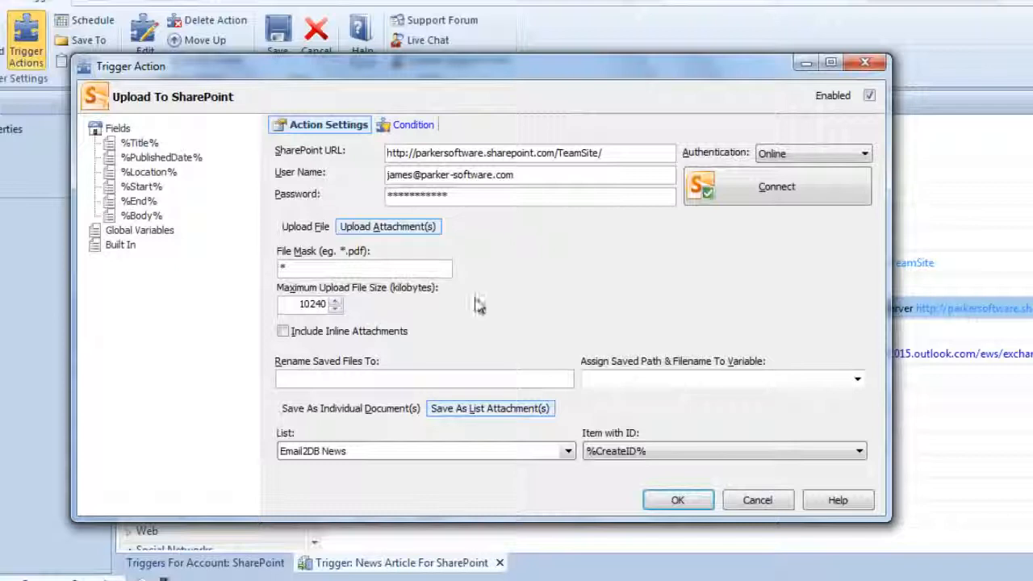
click(403, 127)
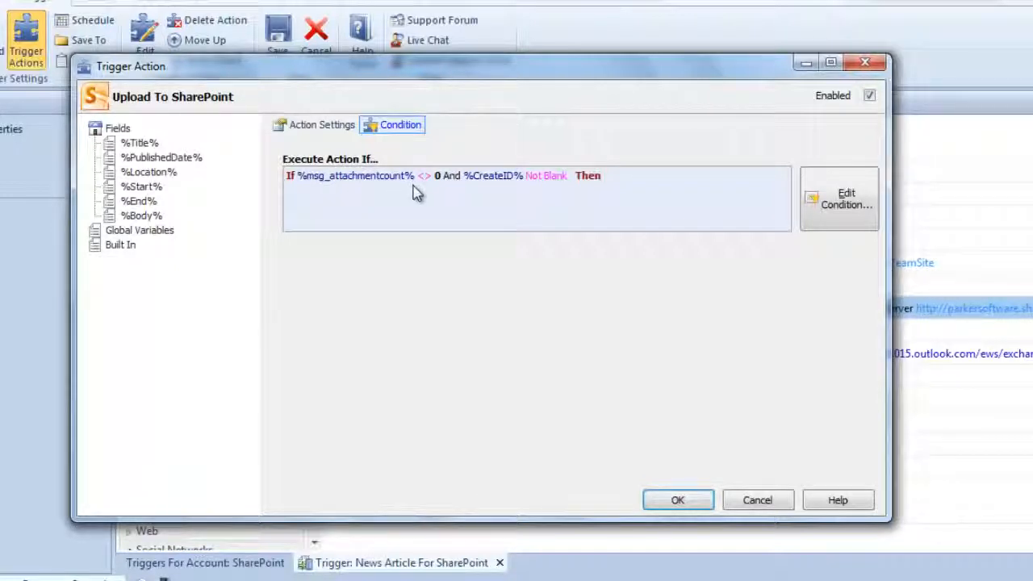
click(315, 126)
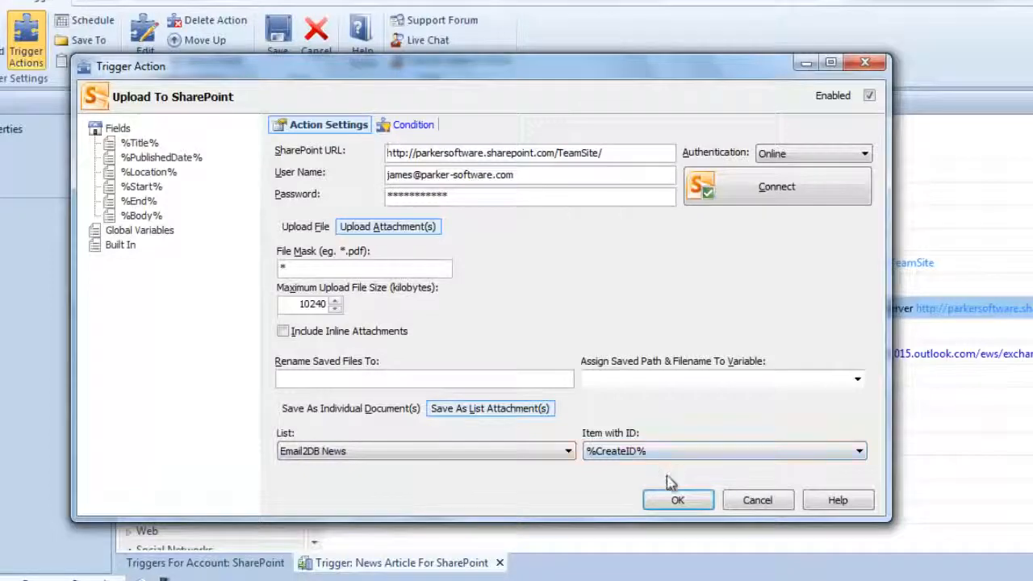
click(678, 500)
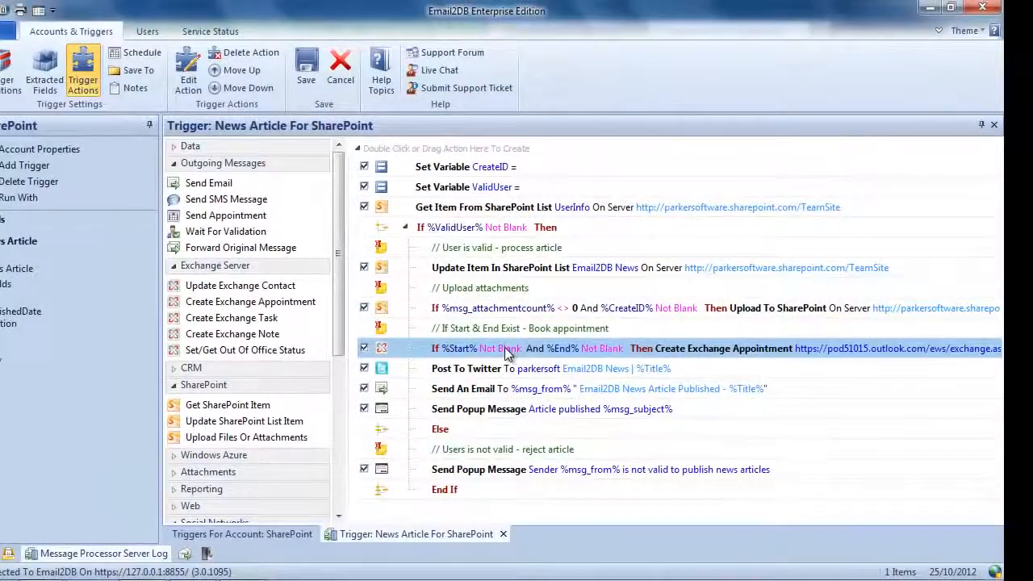
Review the Create Exchange Appointment action's execution condition and its appointment settings.
double_click(507, 355)
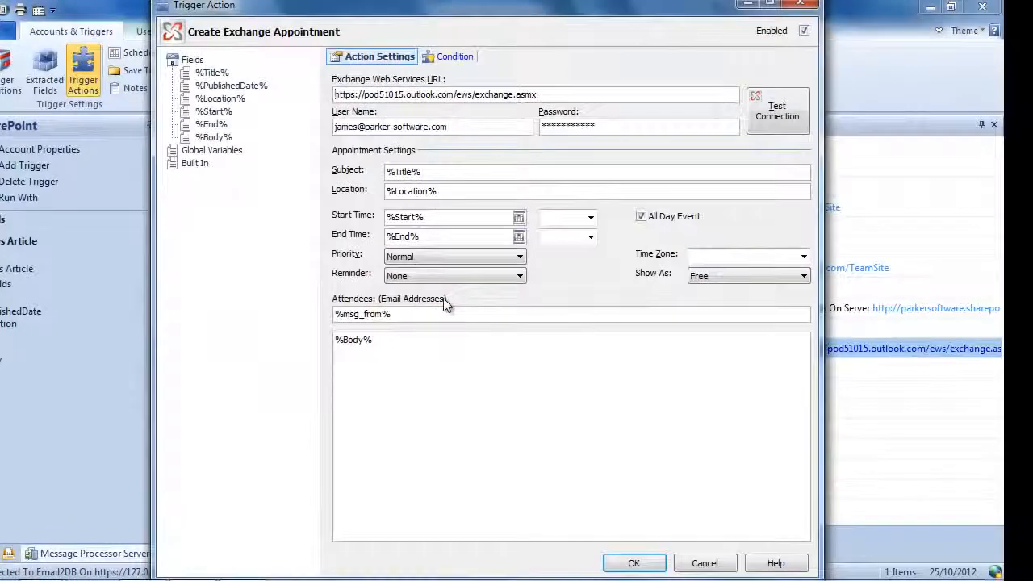
click(452, 58)
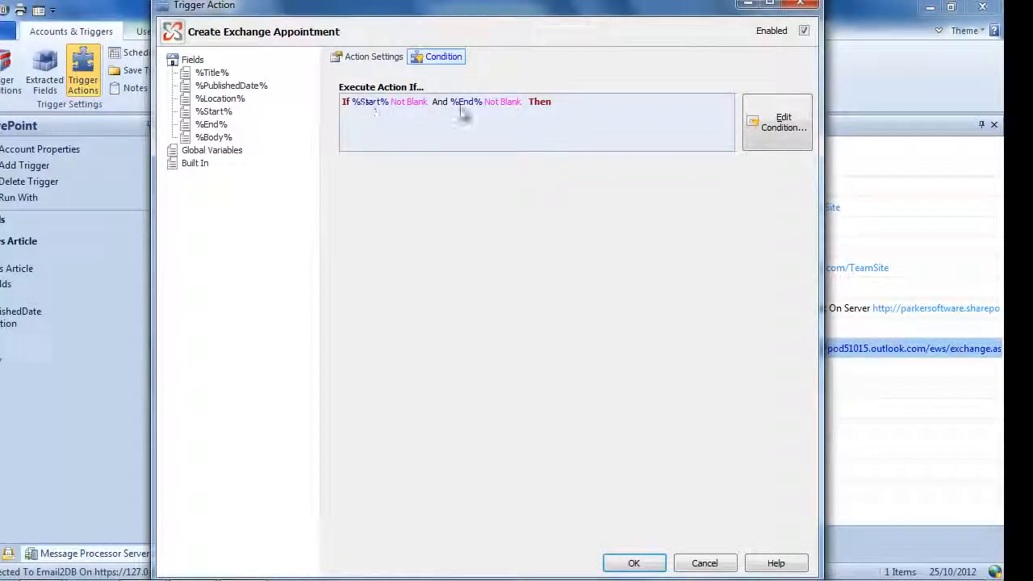
click(385, 63)
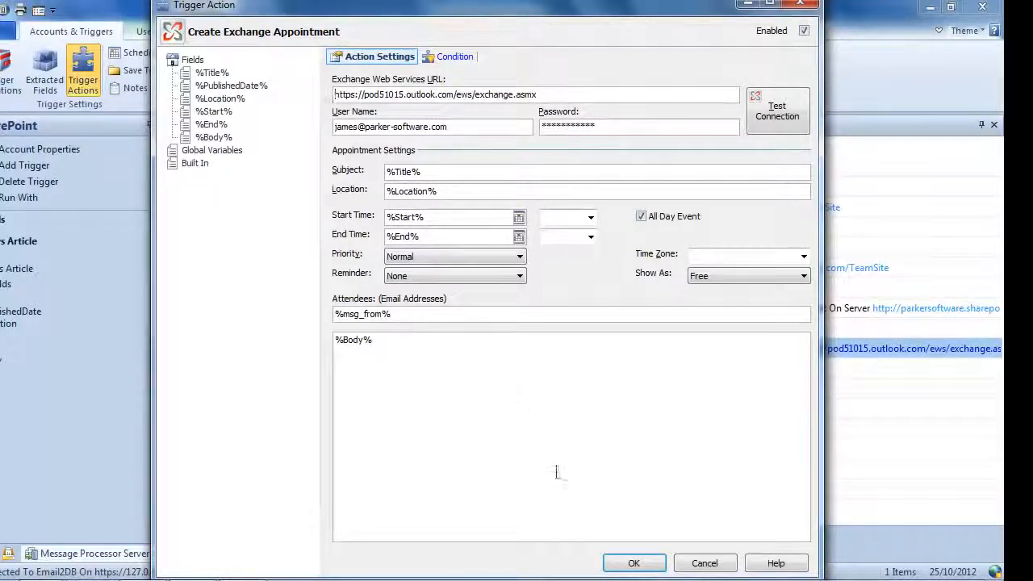
click(633, 564)
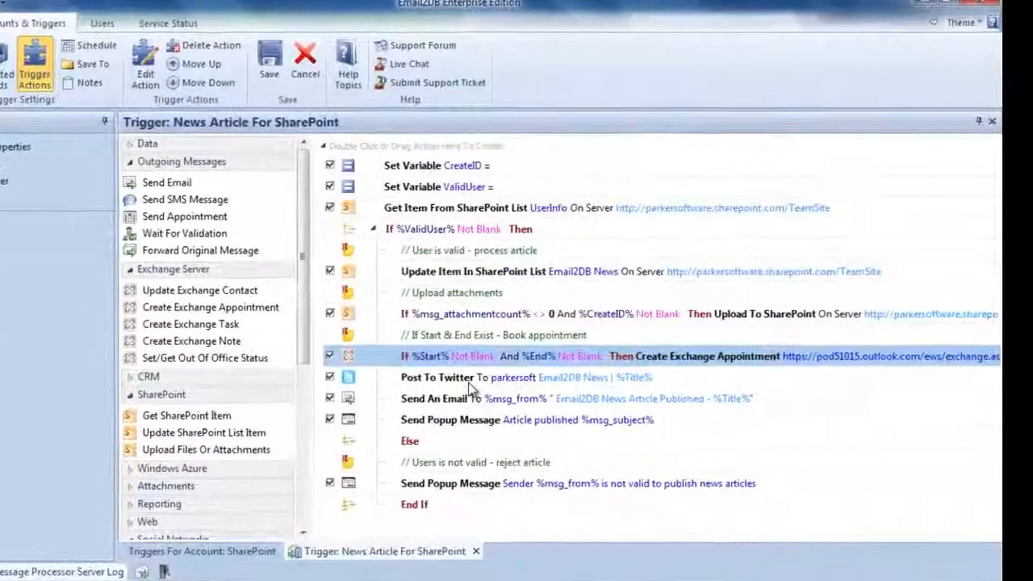
Review the tweet text and account settings of the Post To Twitter action.
double_click(467, 380)
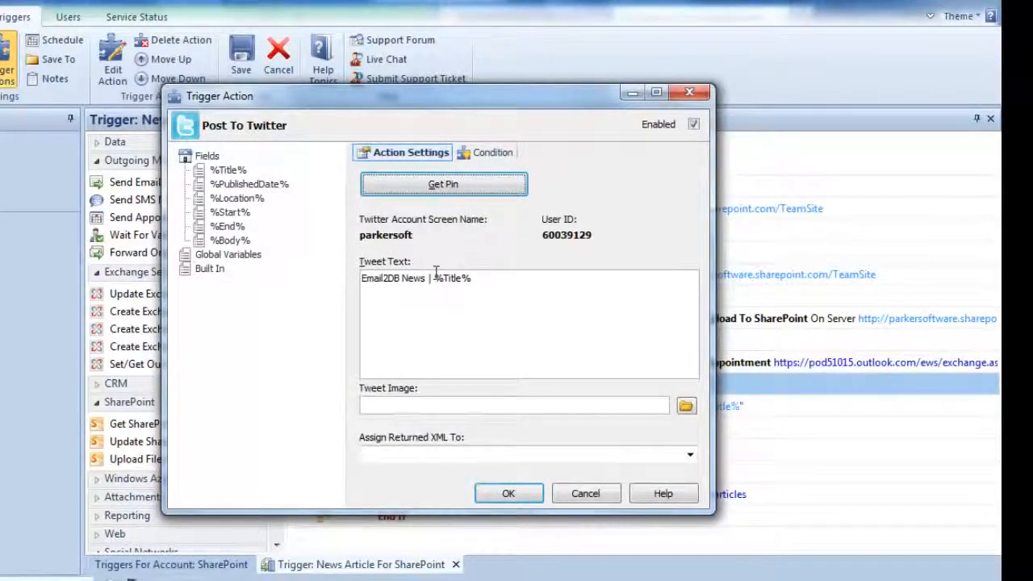
click(507, 493)
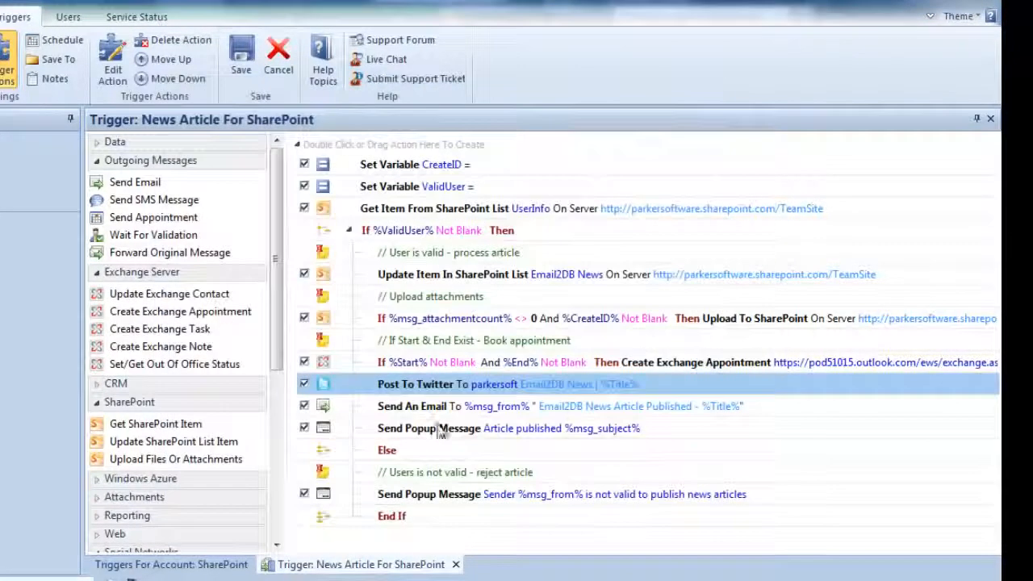
Review the Send An Email action and the message and style settings of the article published popup.
click(438, 411)
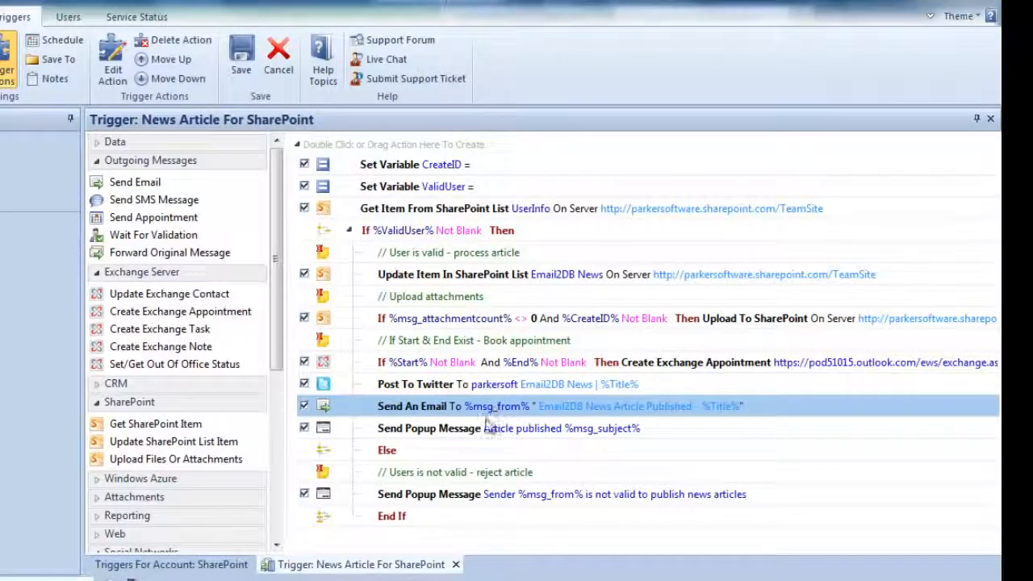
click(484, 433)
double_click(472, 435)
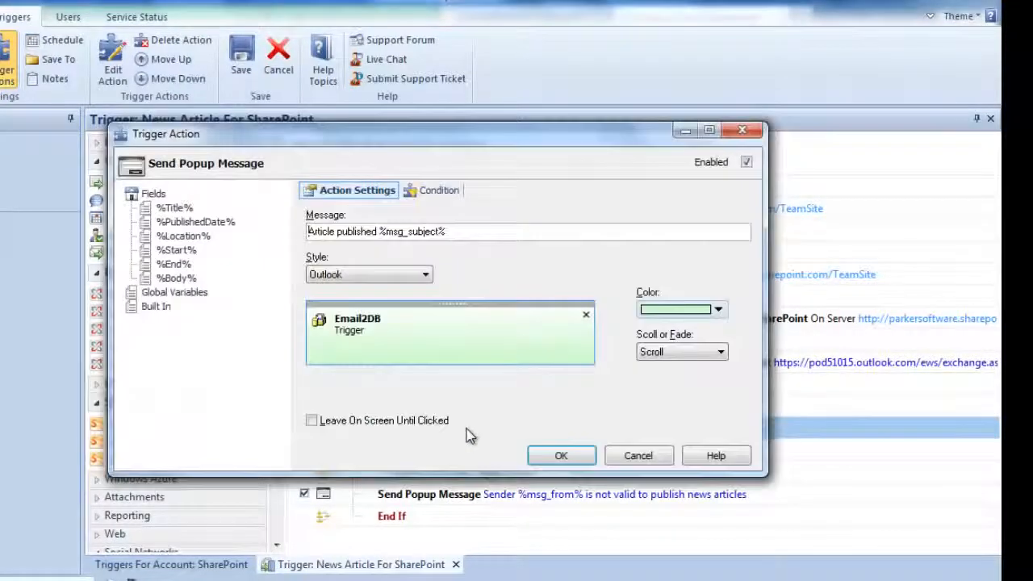
click(542, 459)
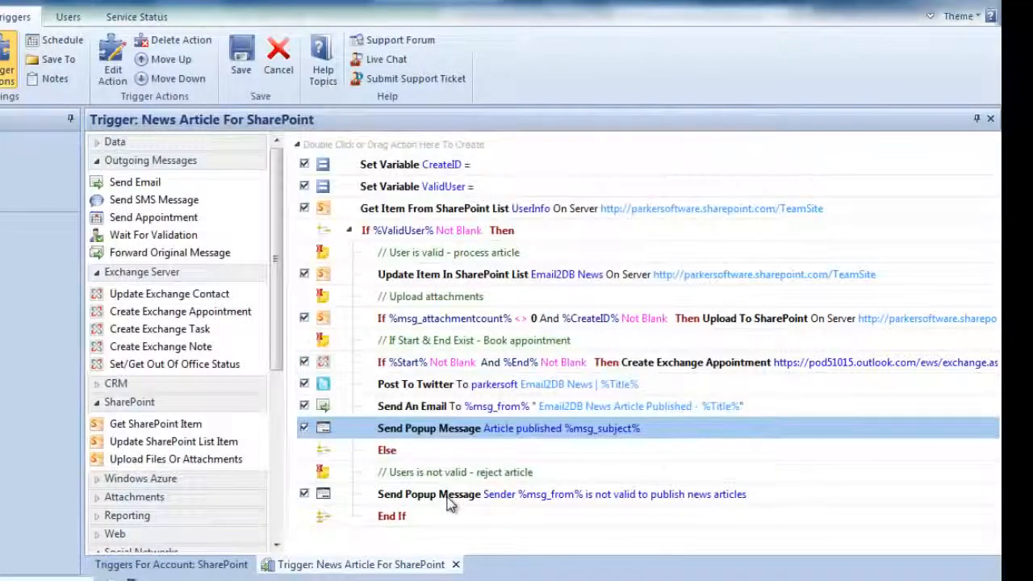
Review the settings of the popup message for senders not valid to publish news articles, and save the trigger.
click(444, 499)
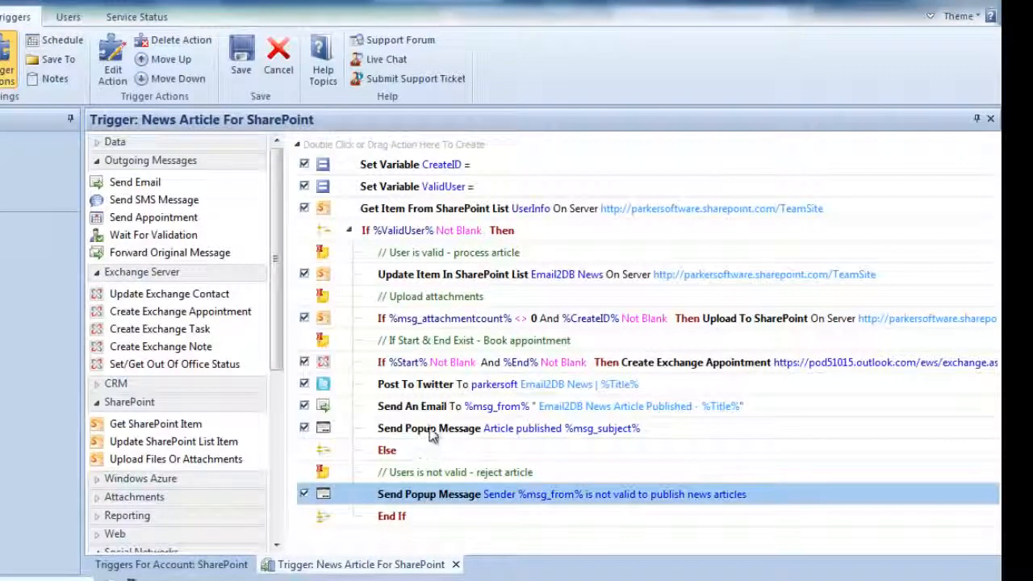
double_click(443, 498)
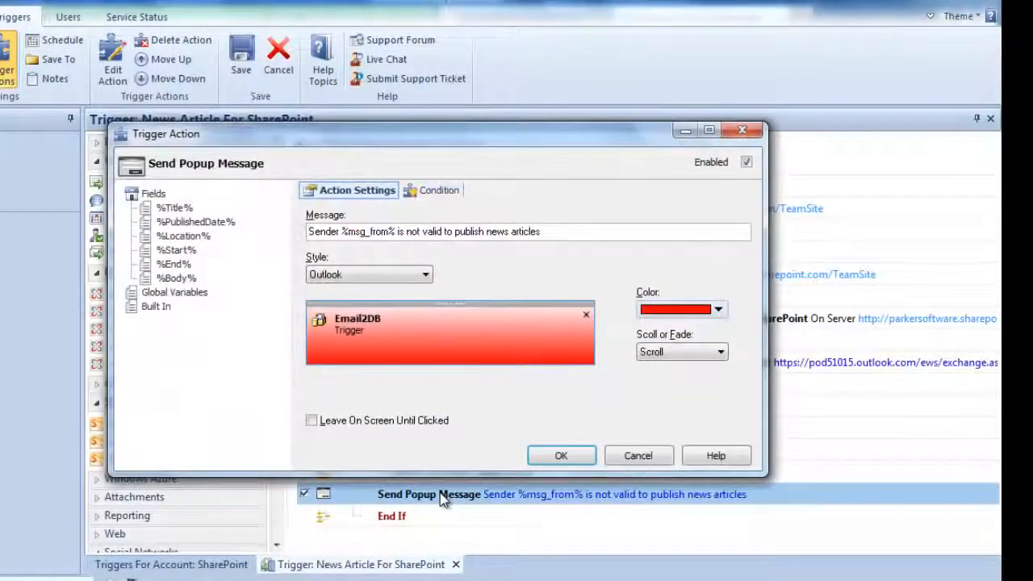
click(561, 456)
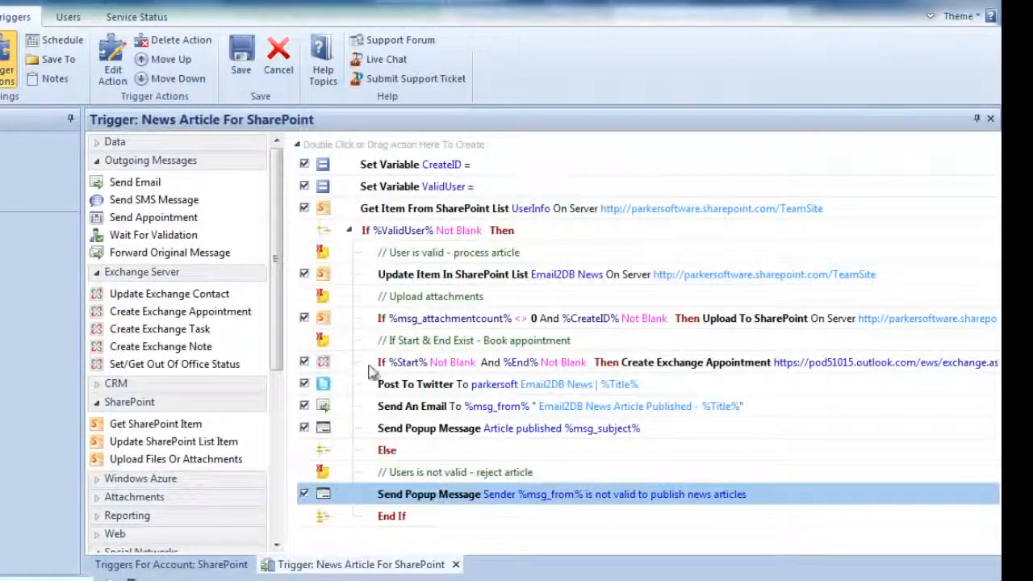
click(242, 61)
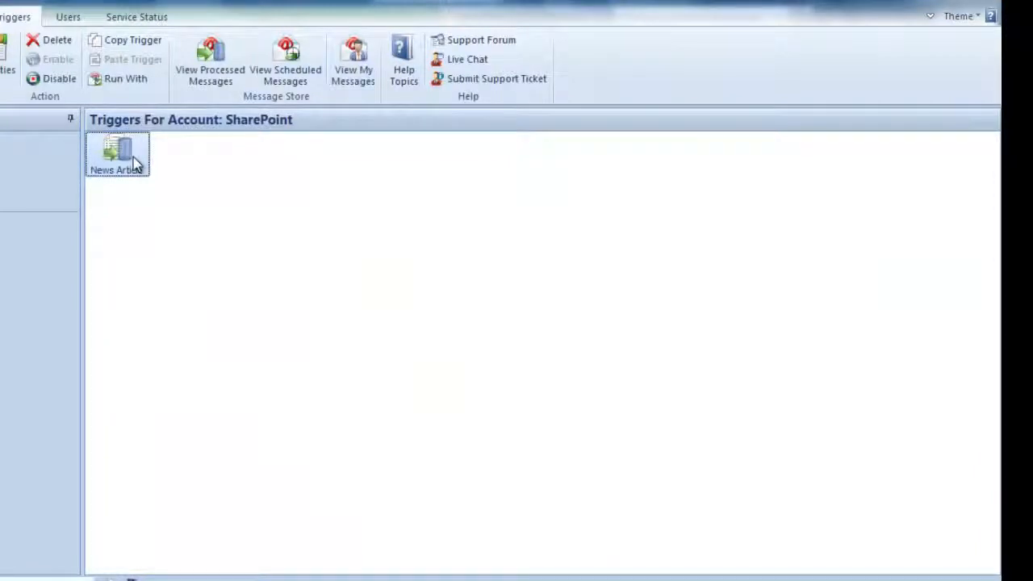
Start a Run With test of the News Article trigger and replace the sender with the copied name and e-mail address.
right_click(134, 158)
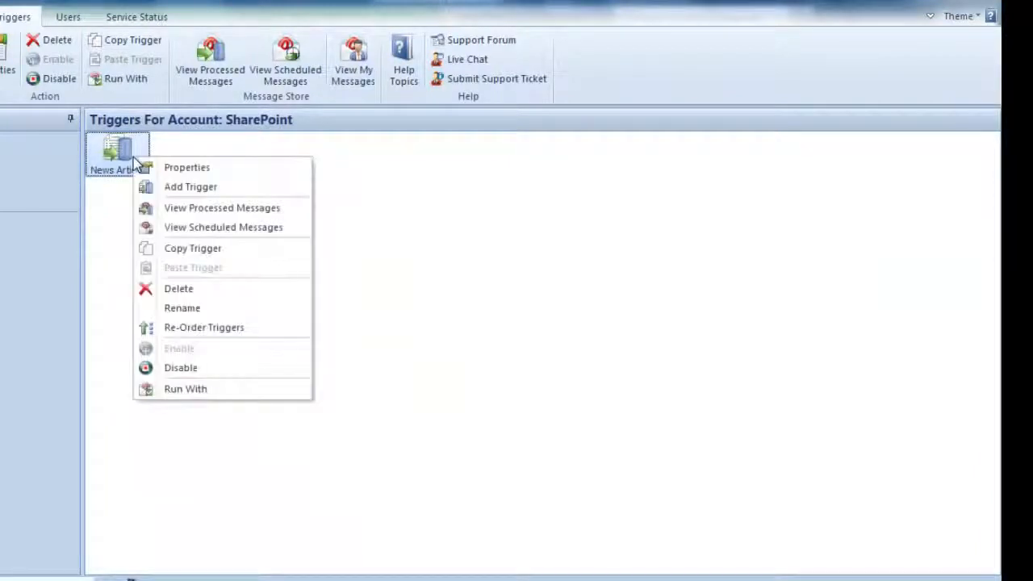
click(186, 389)
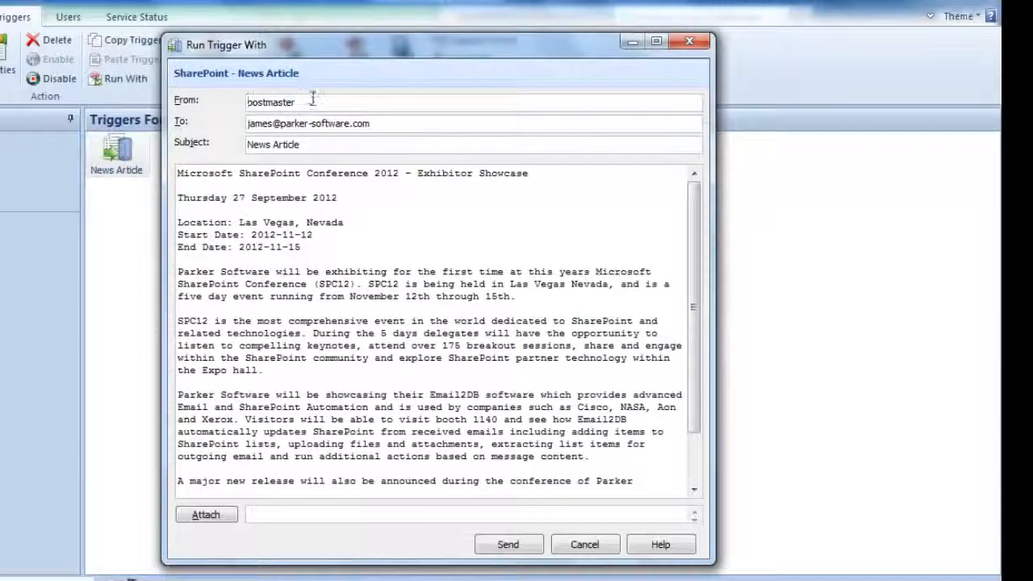
drag(301, 102, 247, 102)
right_click(259, 102)
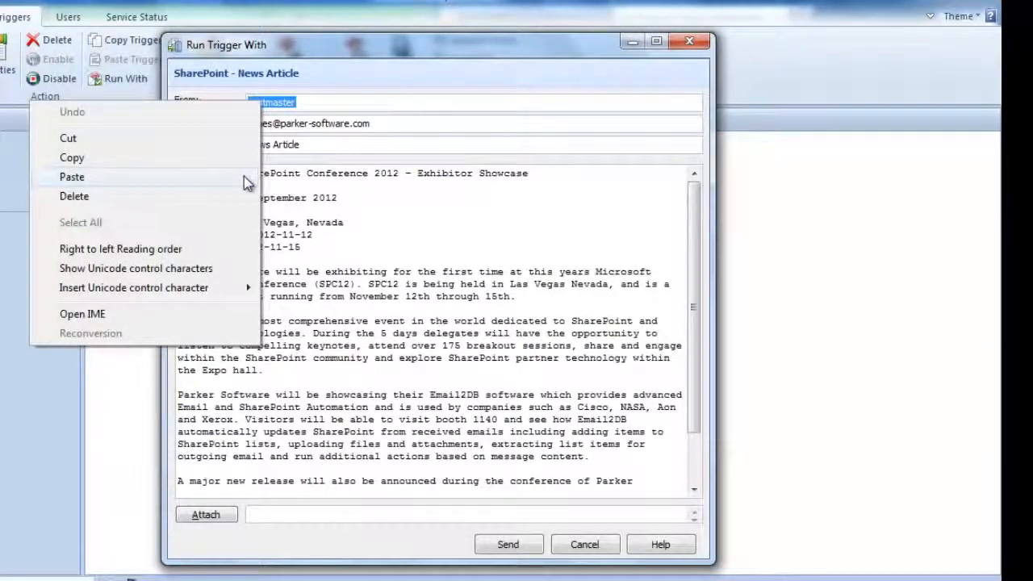
click(247, 178)
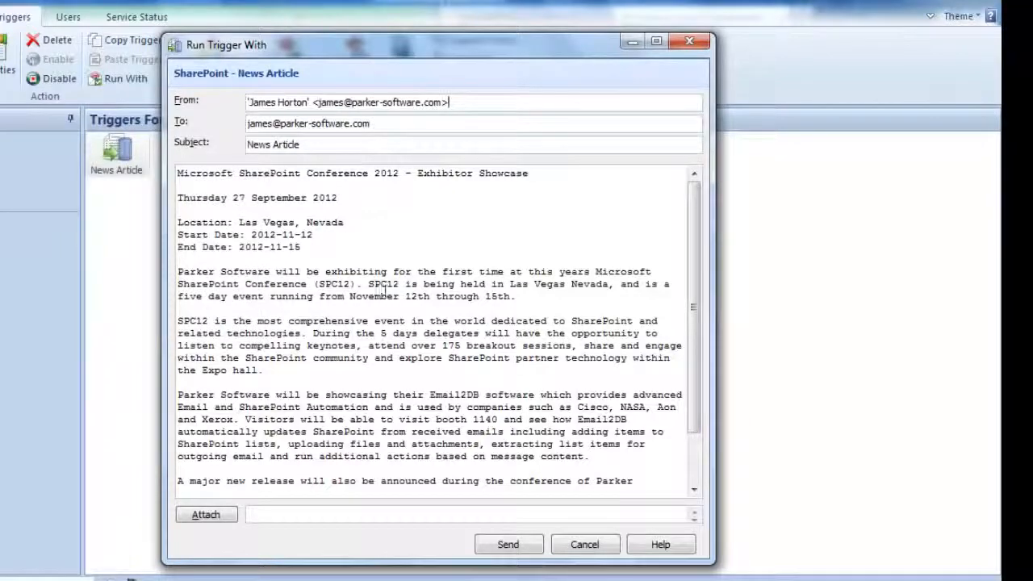
Attach SharePoint.jpg from the Sample Files folder to the test message and send it for immediate processing.
click(232, 523)
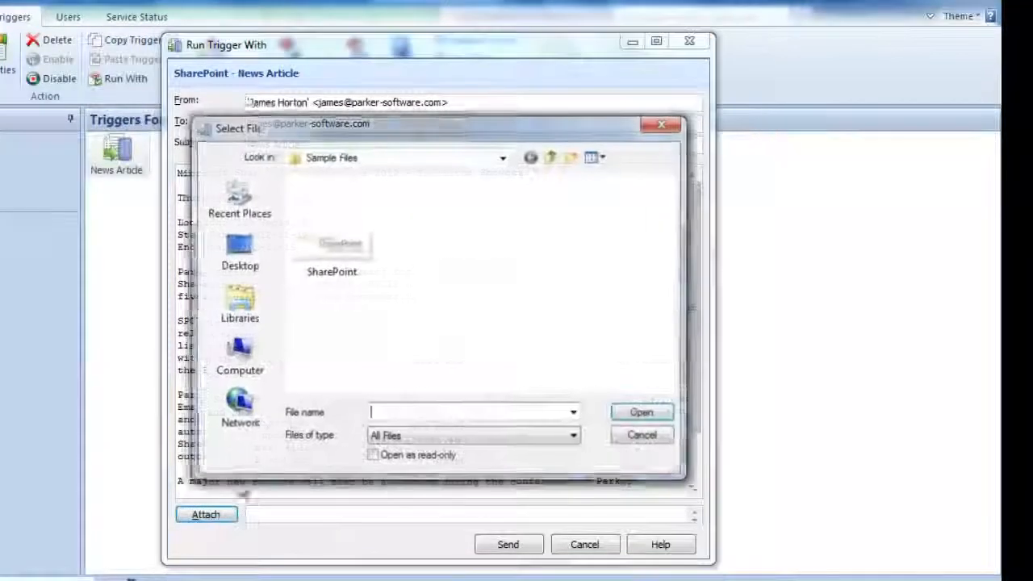
click(339, 240)
click(638, 416)
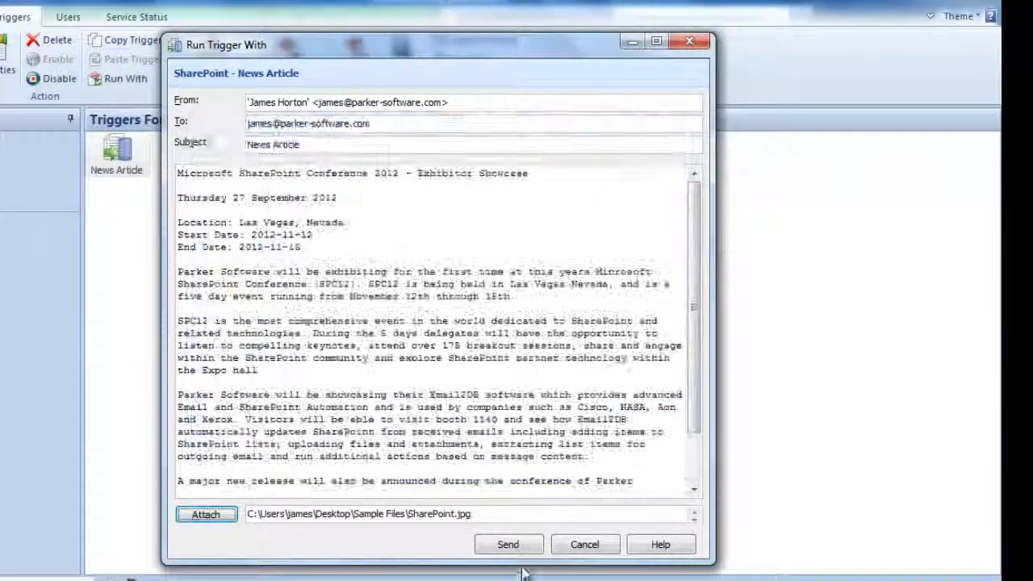
click(508, 545)
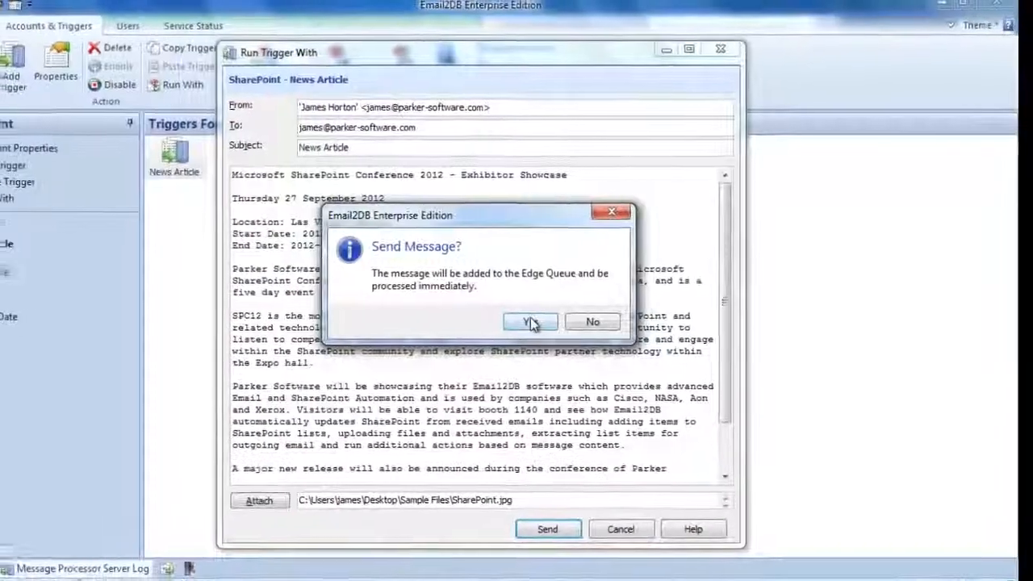
click(493, 325)
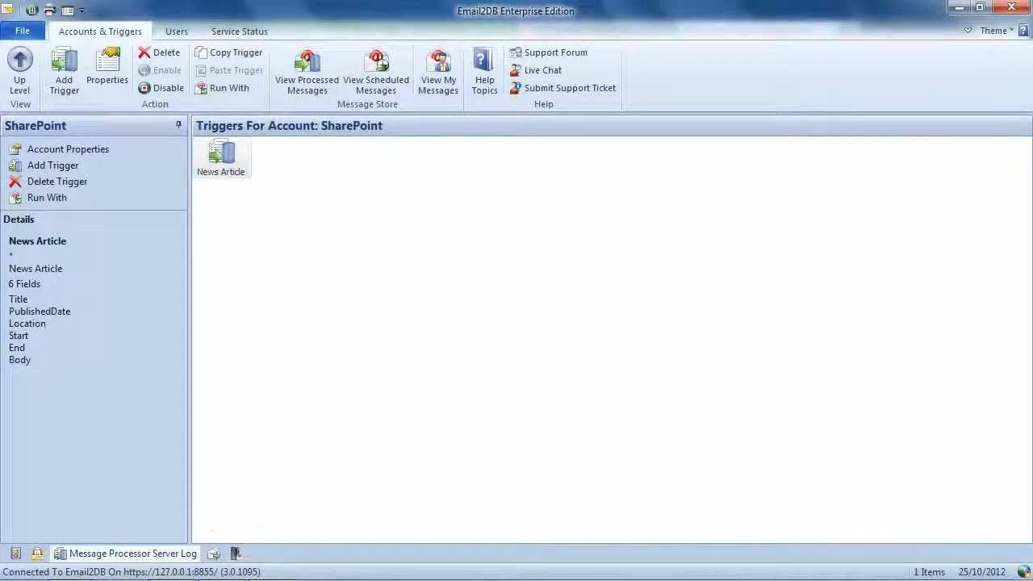
Switch to the SharePoint team site in Internet Explorer and reload the Email2DB News list.
mouse_move(162, 579)
mouse_move(80, 569)
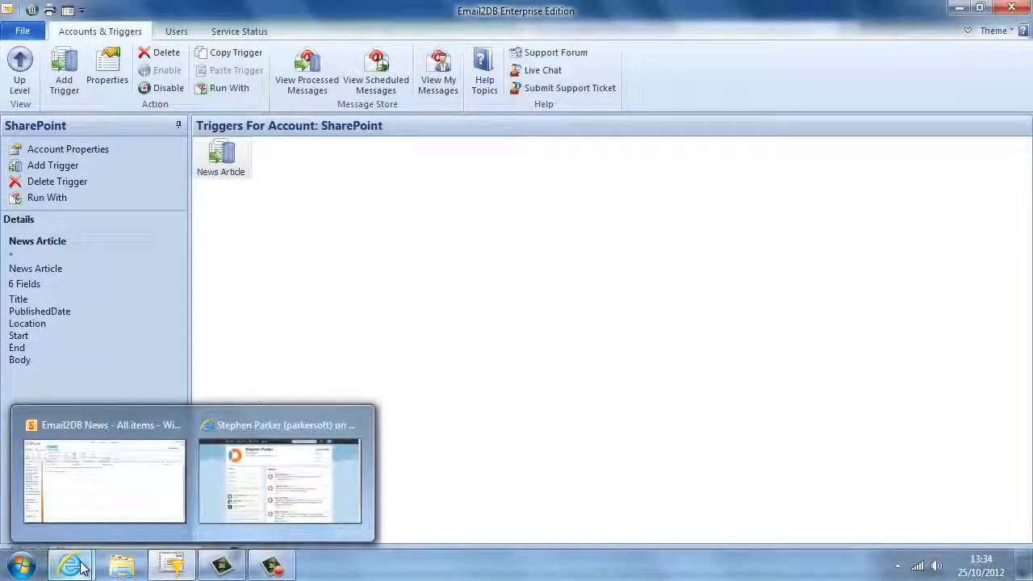
click(104, 516)
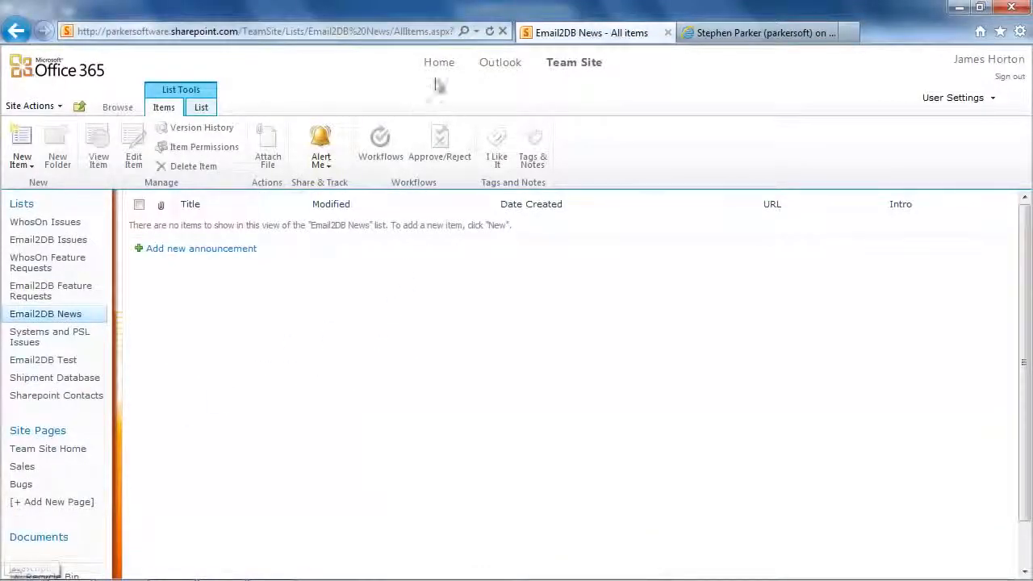
click(77, 315)
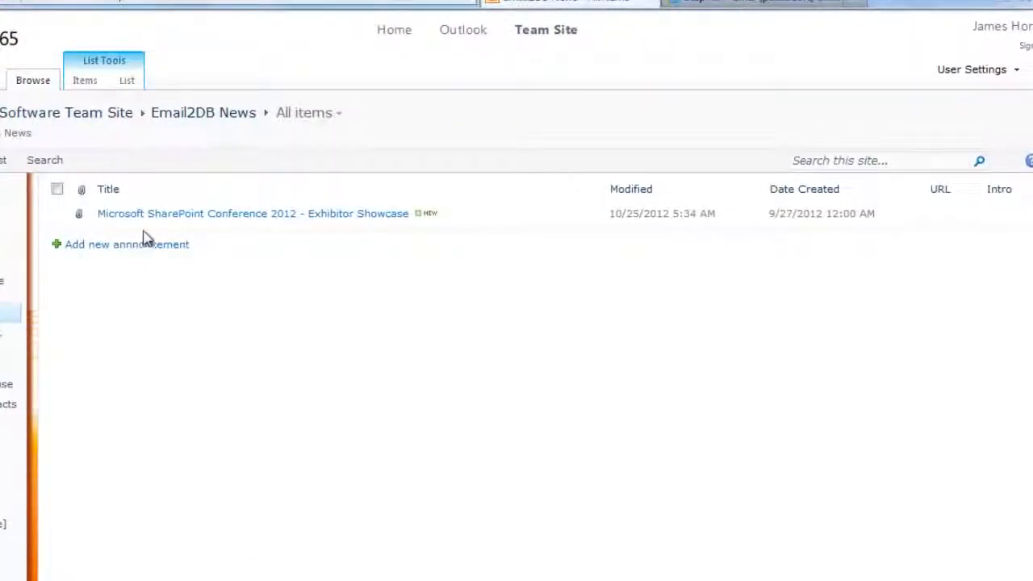
Inspect the Microsoft SharePoint Conference 2012 news item's details and its SharePoint.jpg attachment.
click(166, 217)
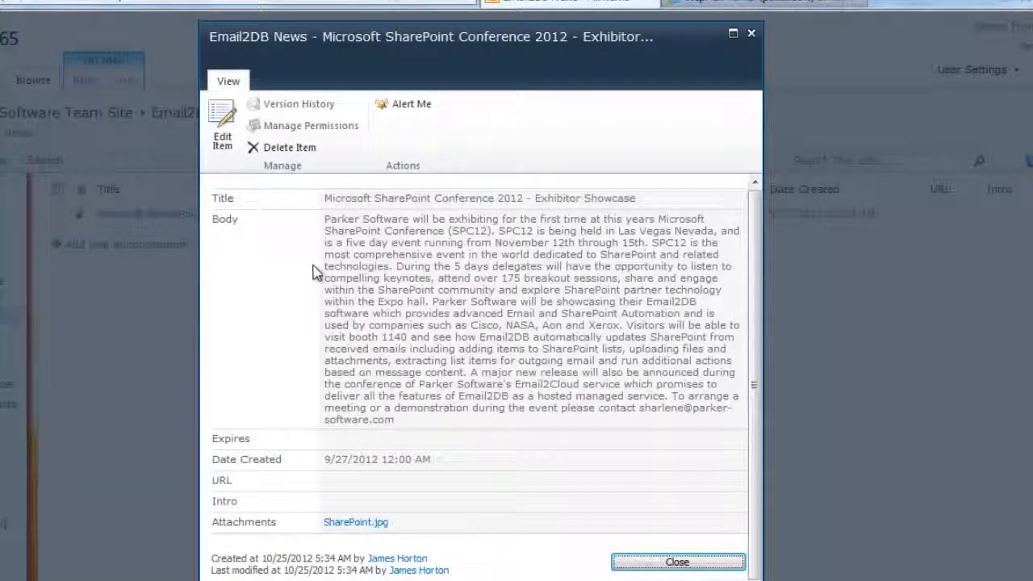
click(354, 523)
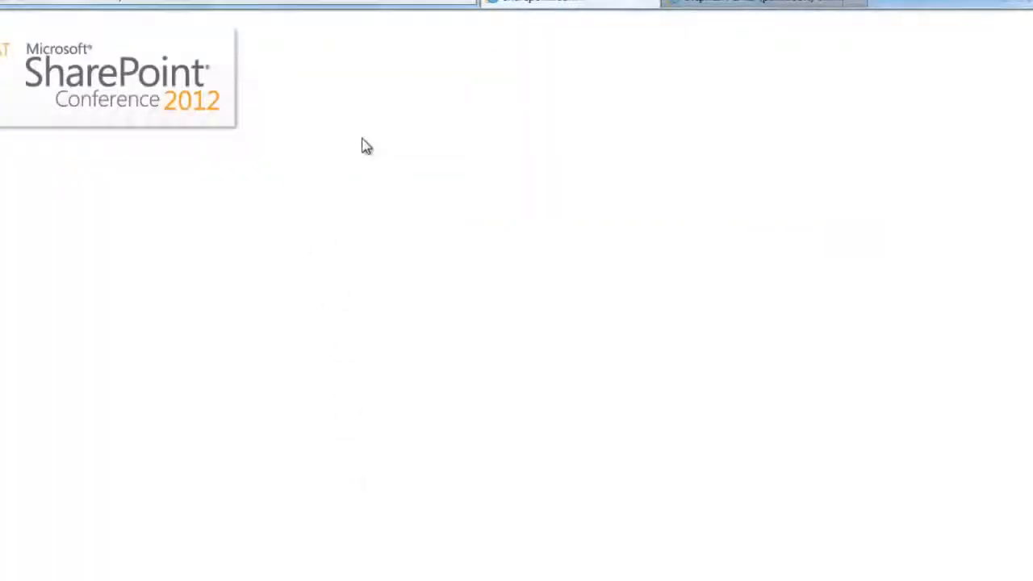
key(alt+Left)
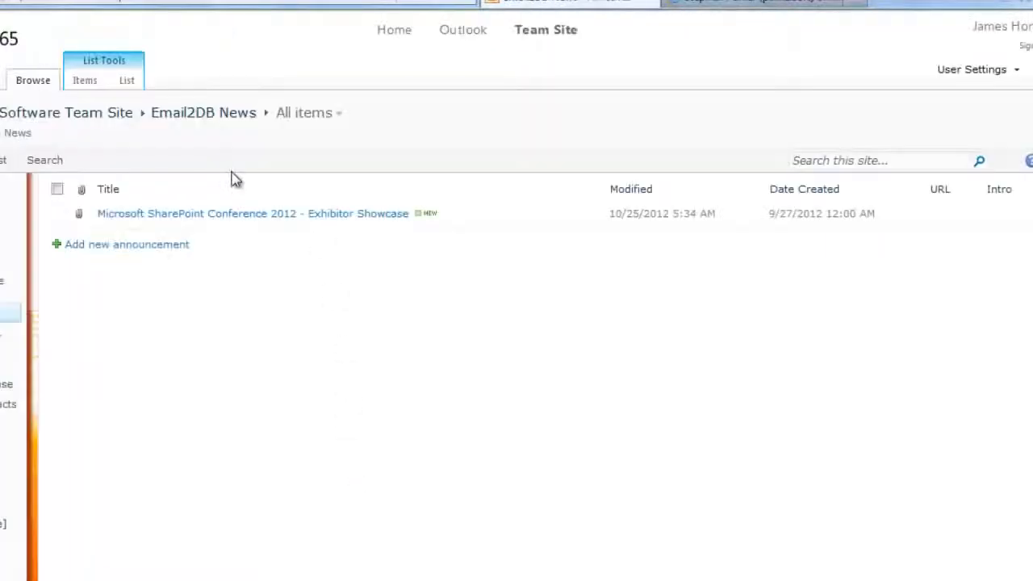
click(215, 215)
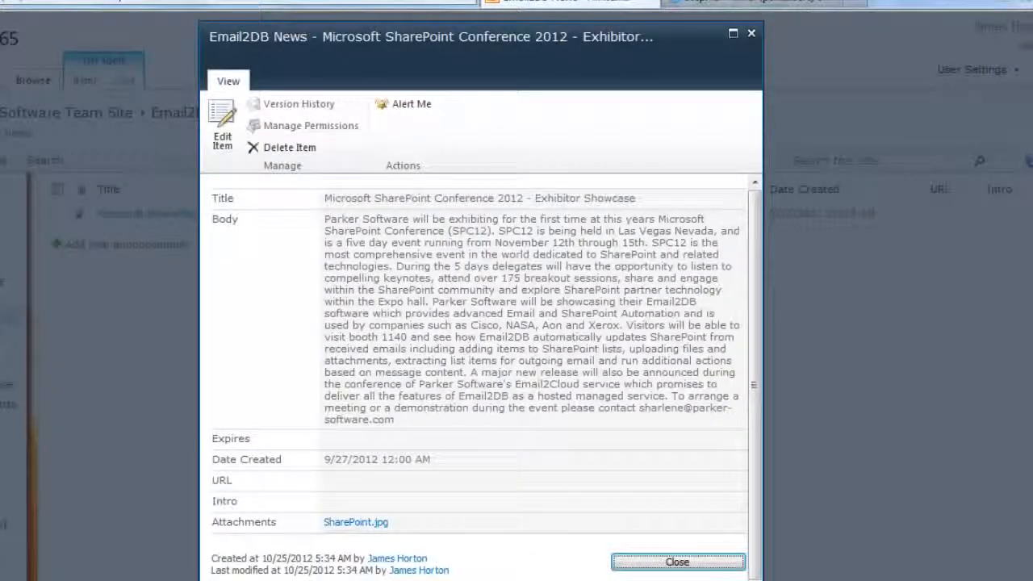
click(658, 567)
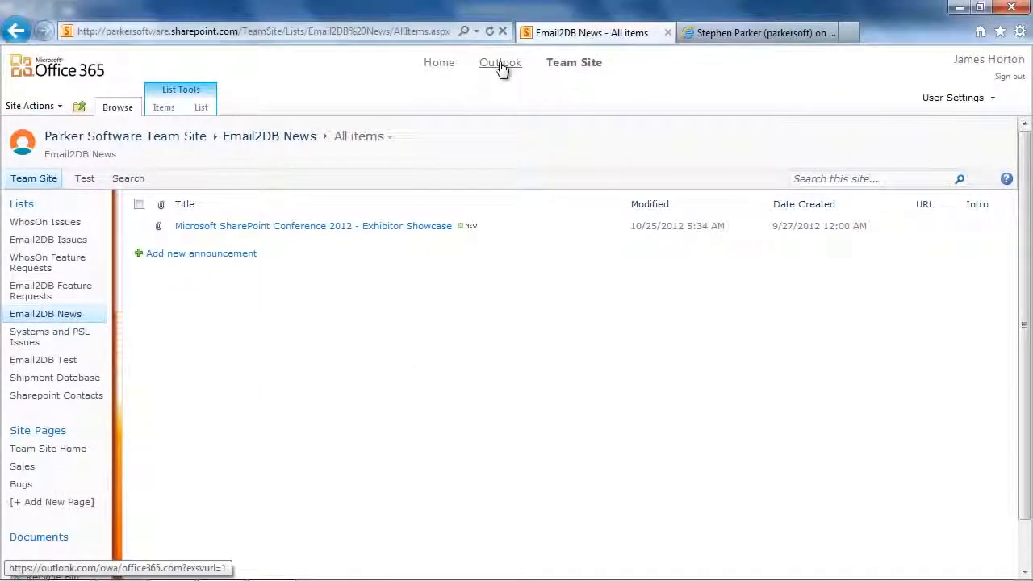
Check the Outlook inbox for the publication e-mail, and view 12 and 15 November 2012 in the calendar.
click(502, 66)
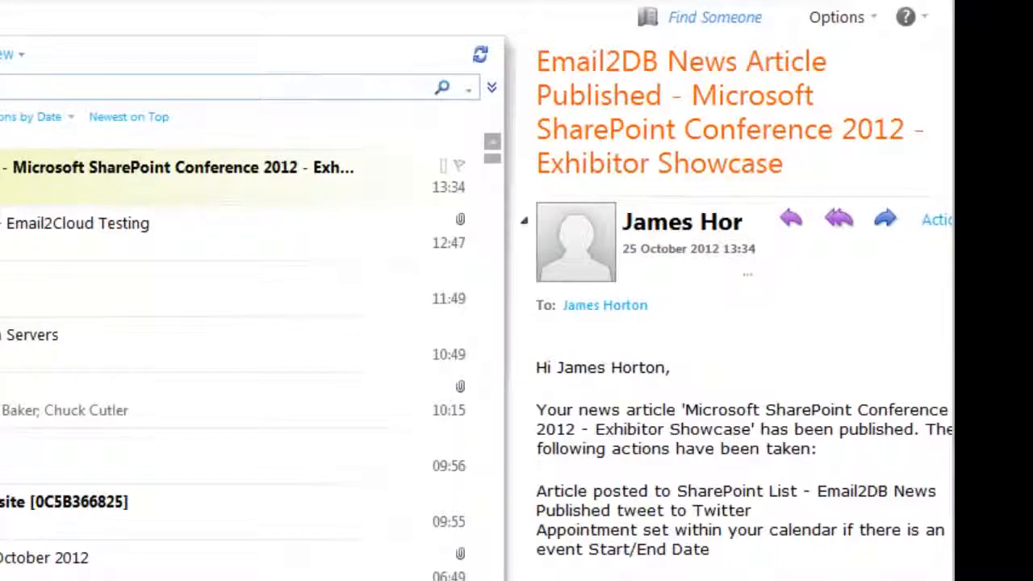
click(13, 538)
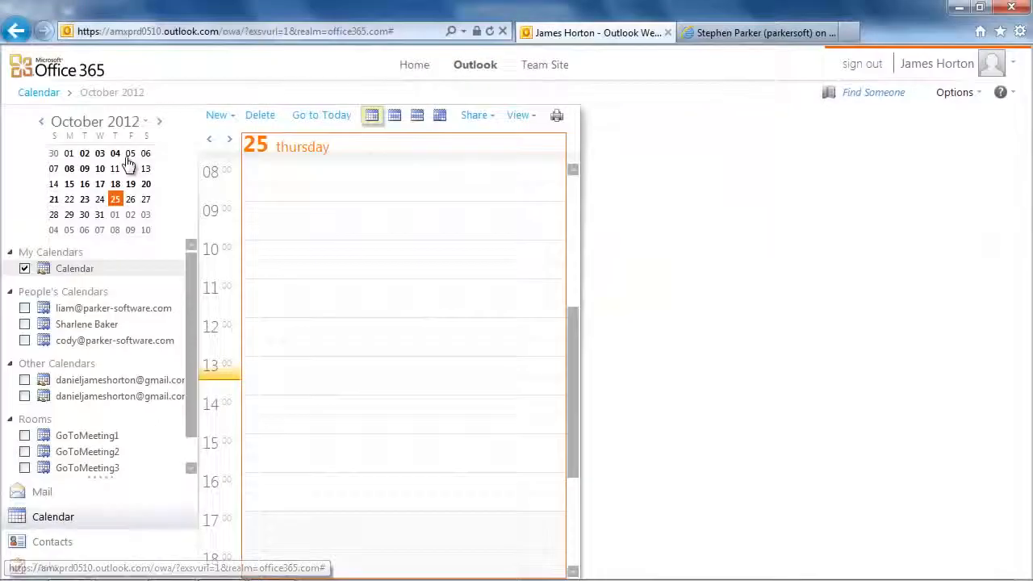
click(159, 121)
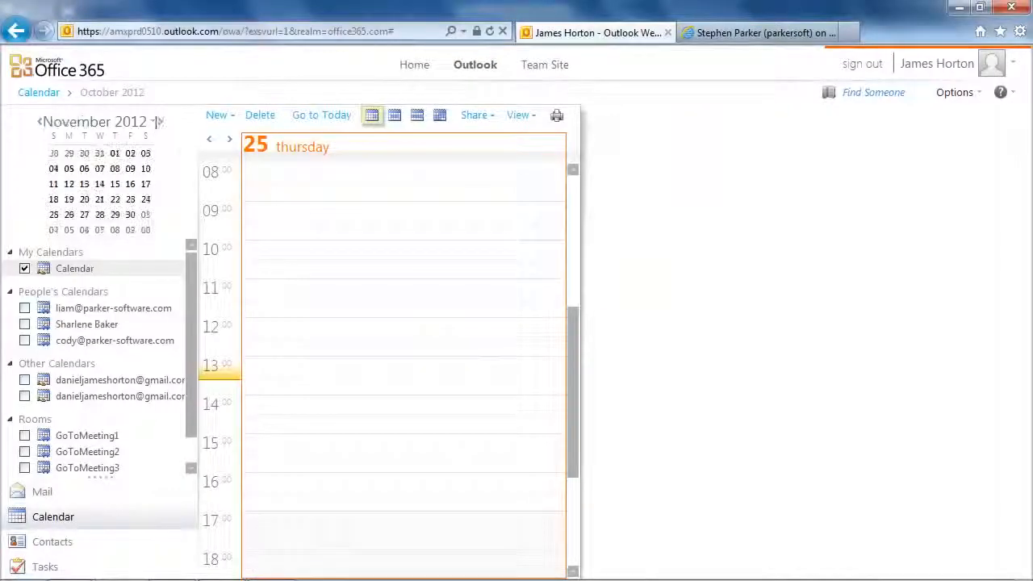
click(69, 185)
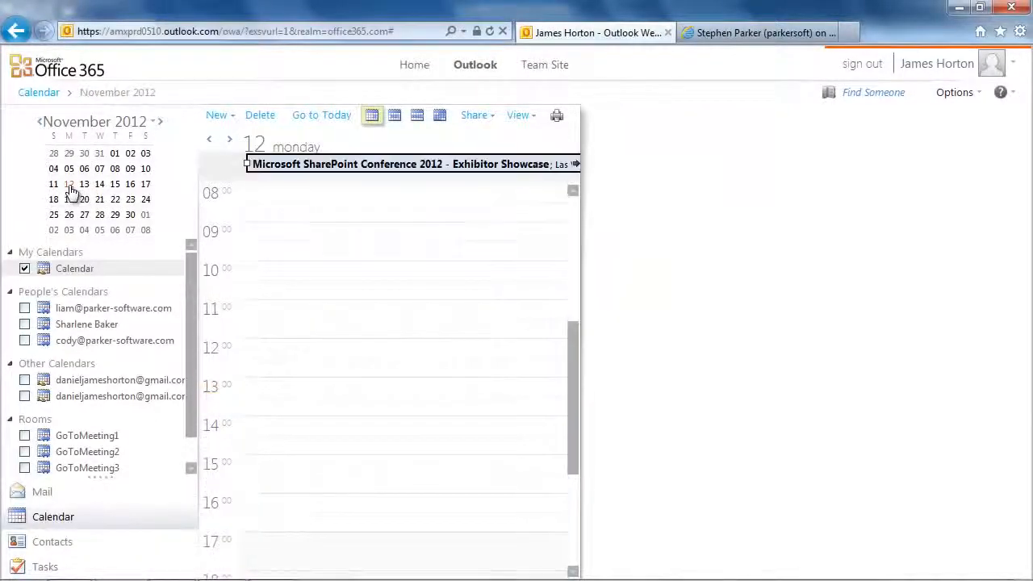
click(115, 186)
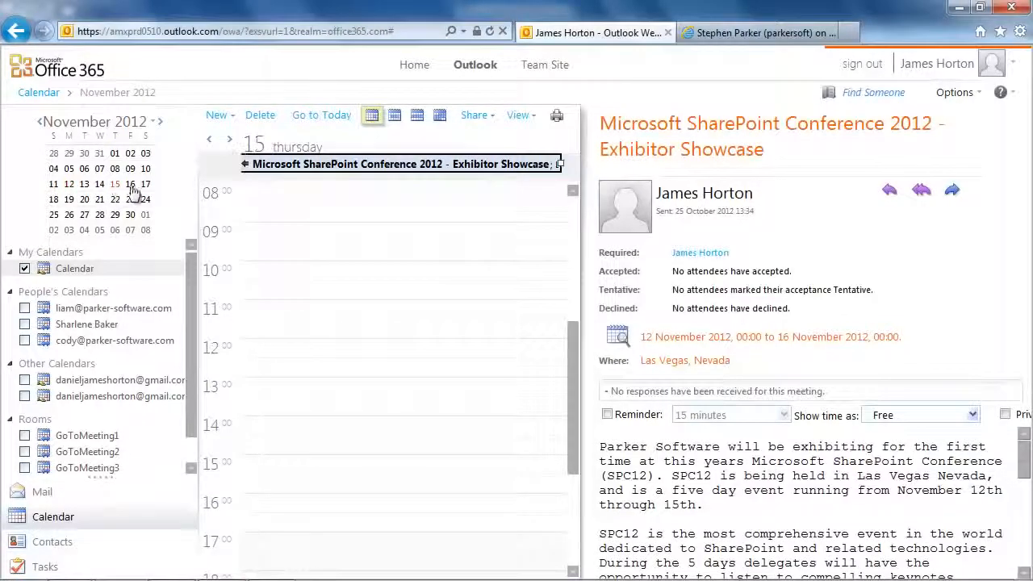
Examine the full details and body text of the Microsoft SharePoint Conference 2012 appointment, and close it.
double_click(331, 165)
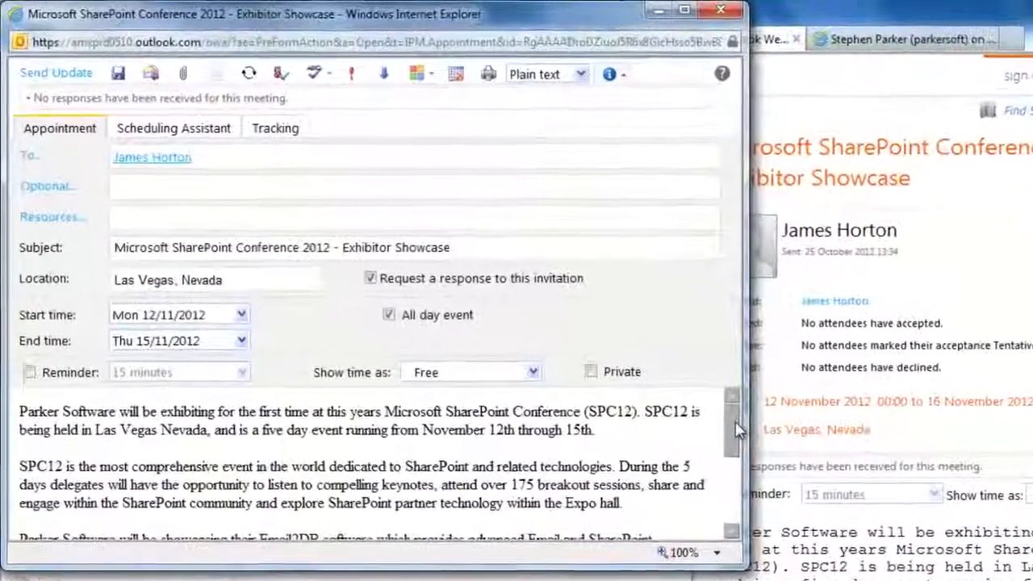
drag(616, 363, 618, 420)
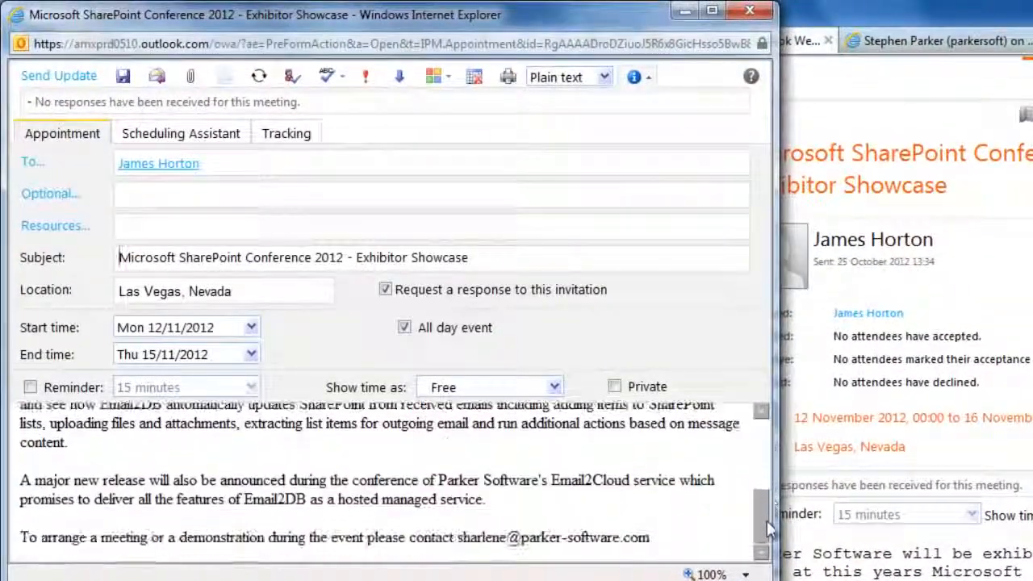
click(749, 11)
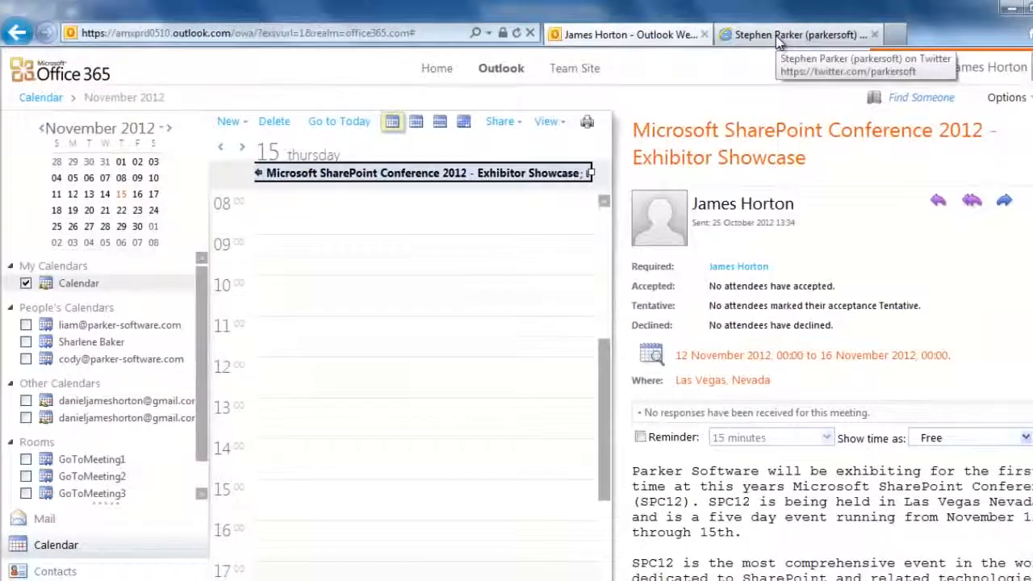
Check the parkersoft Twitter profile for the news tweet, reloading the page.
click(896, 39)
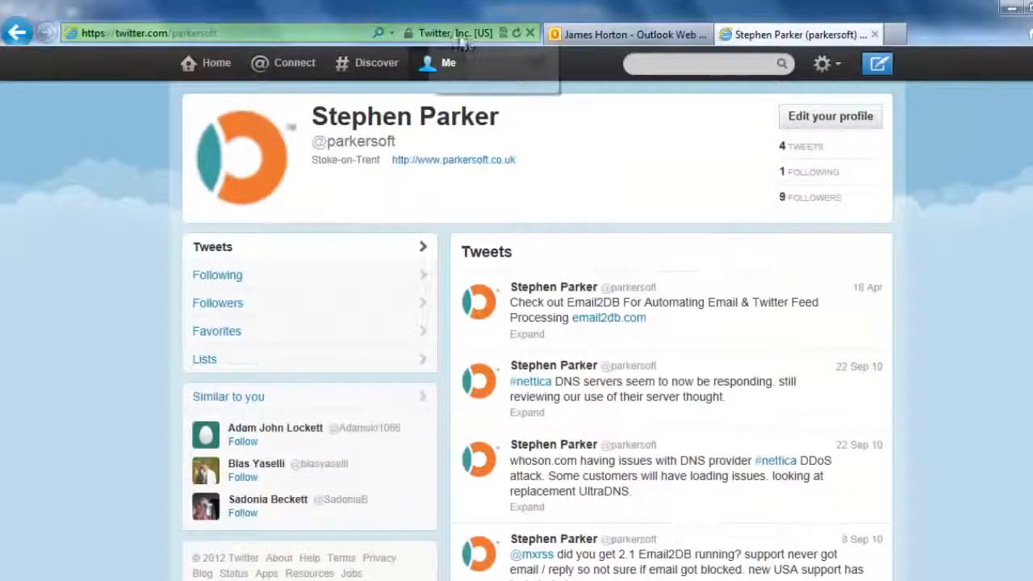
click(518, 36)
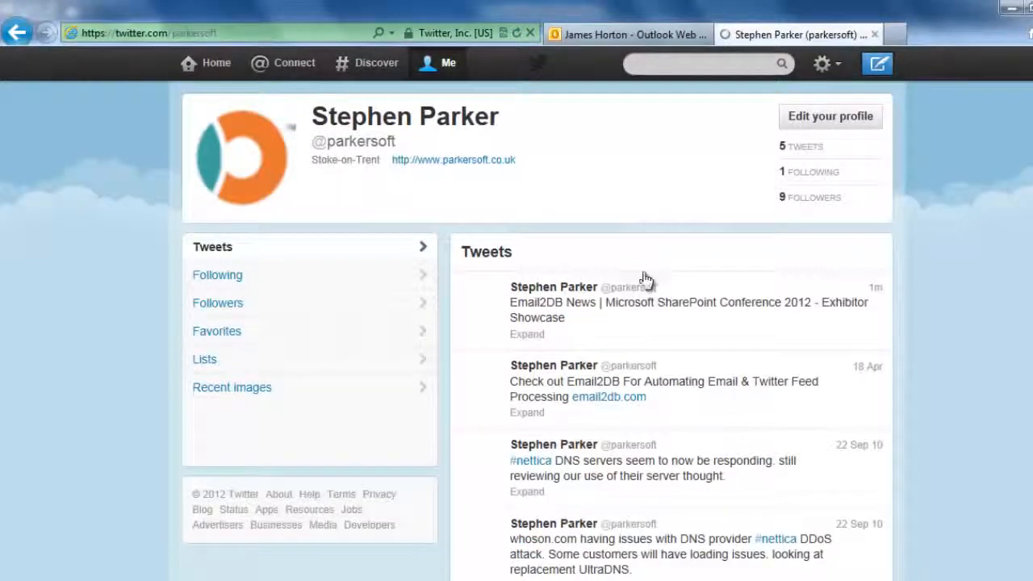